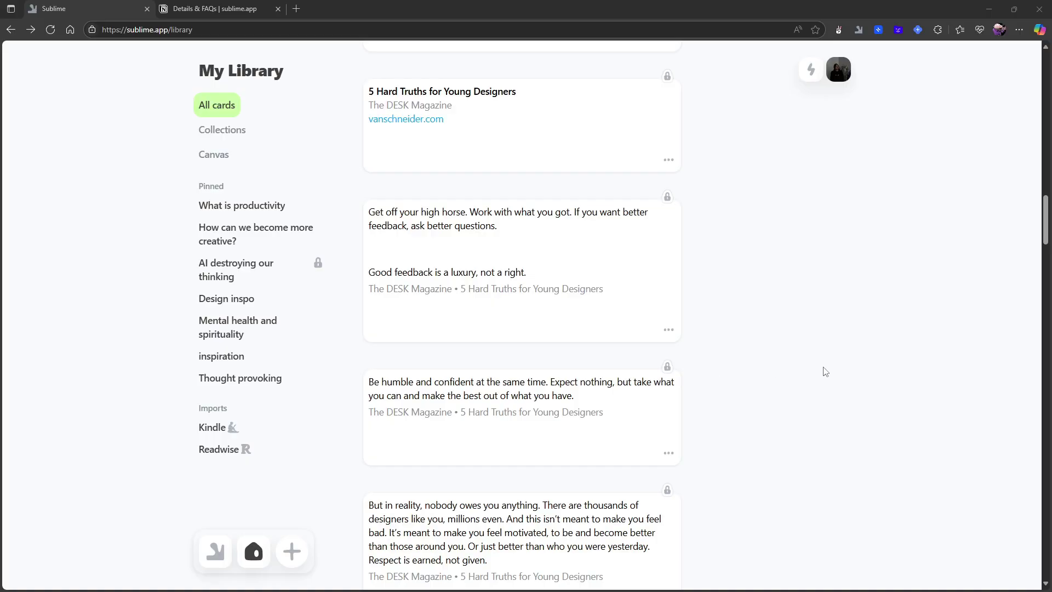
left_click(296, 563)
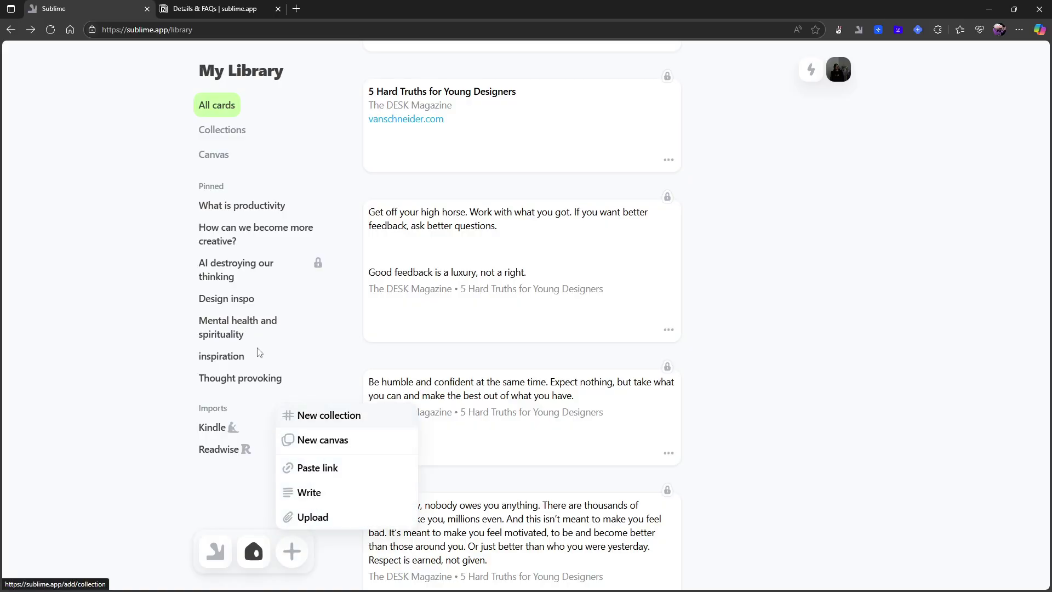
left_click(137, 356)
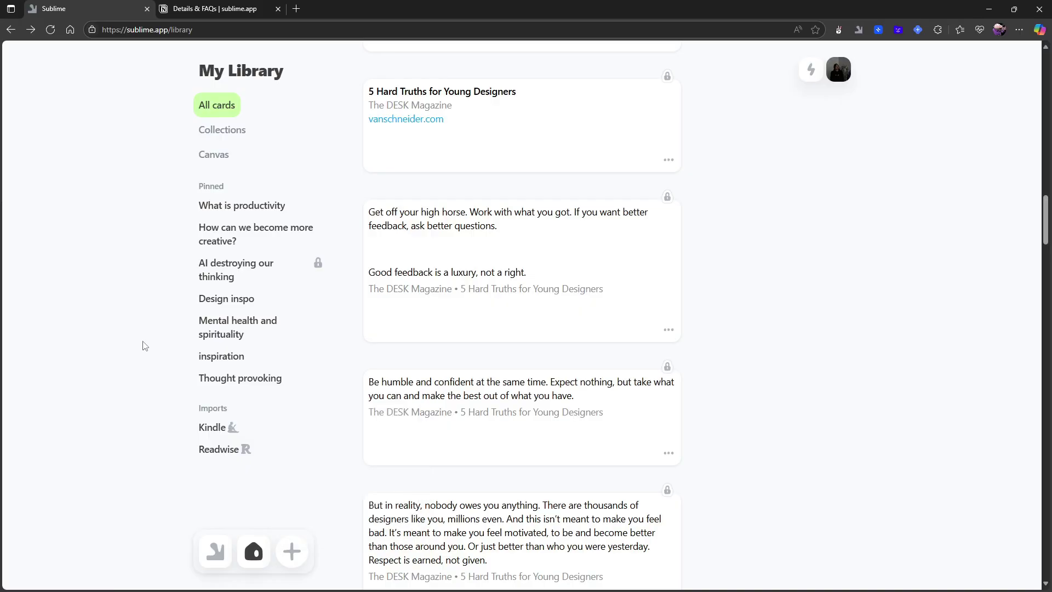
scroll(667, 283, "down", 2)
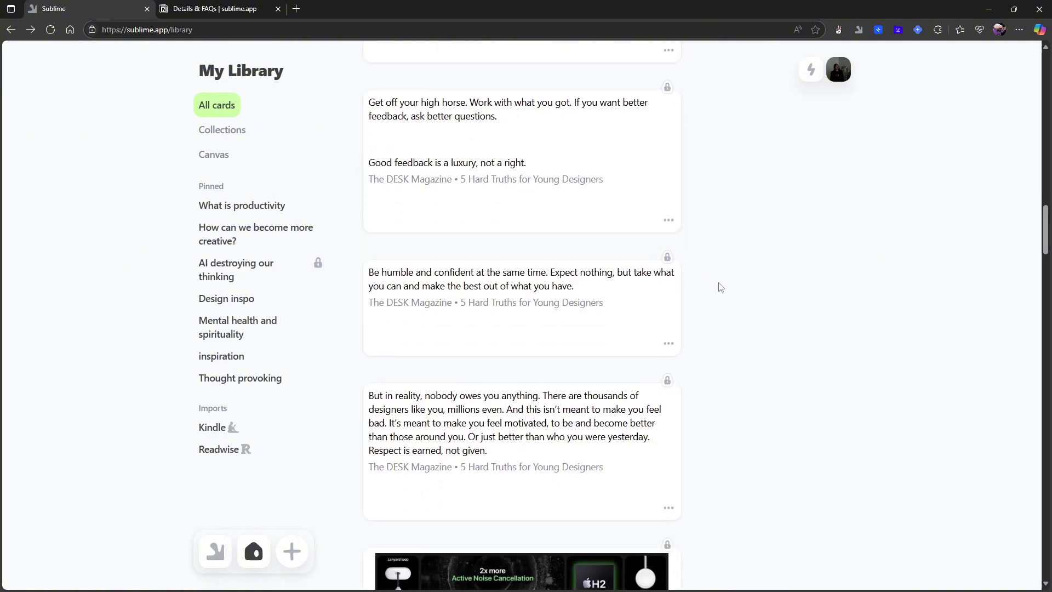
scroll(720, 287, "up", 1)
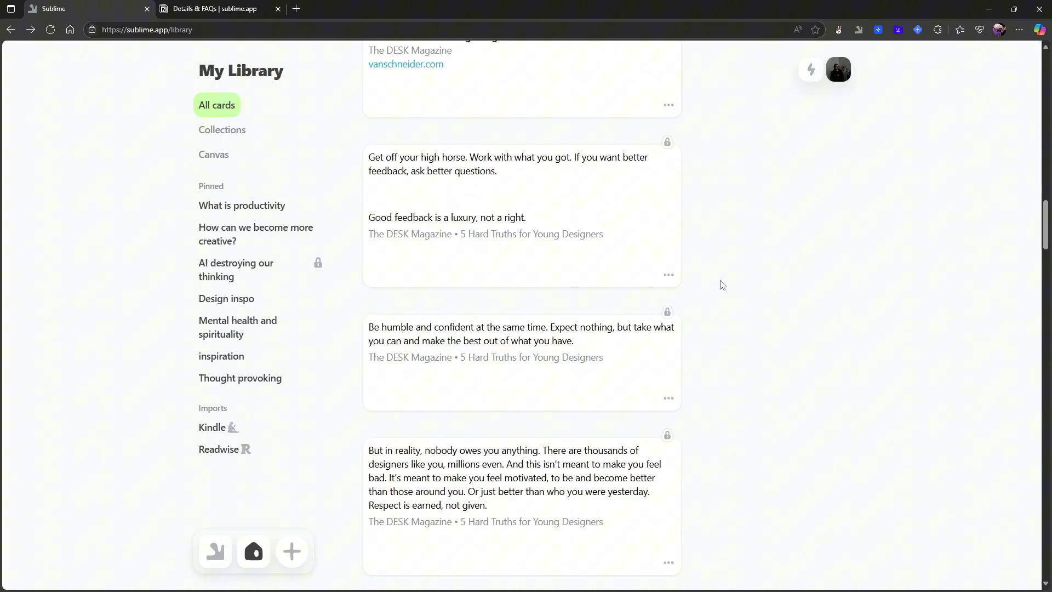
scroll(721, 271, "down", 1)
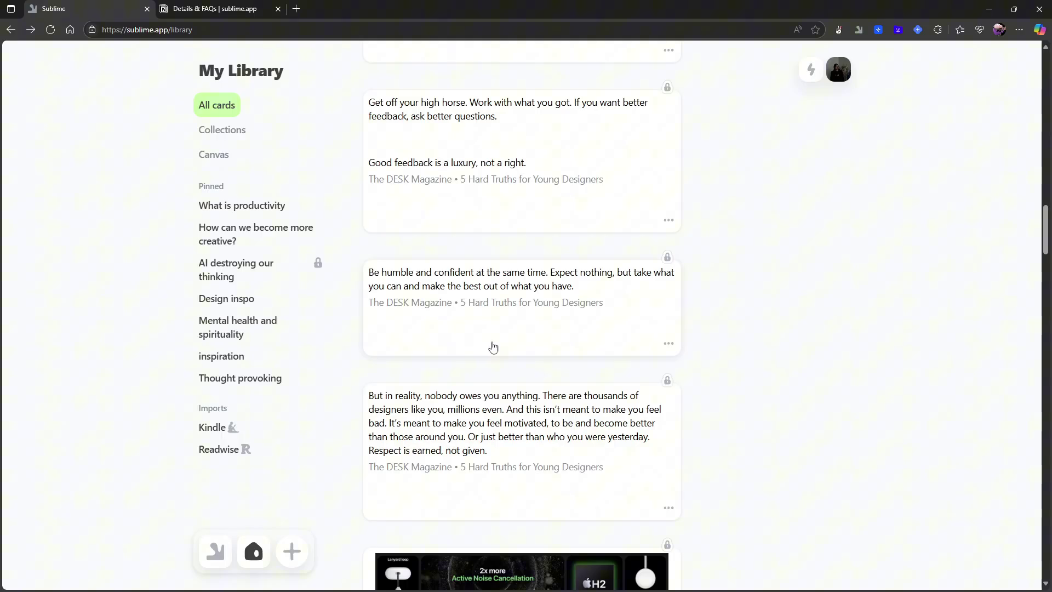
scroll(464, 406, "down", 1)
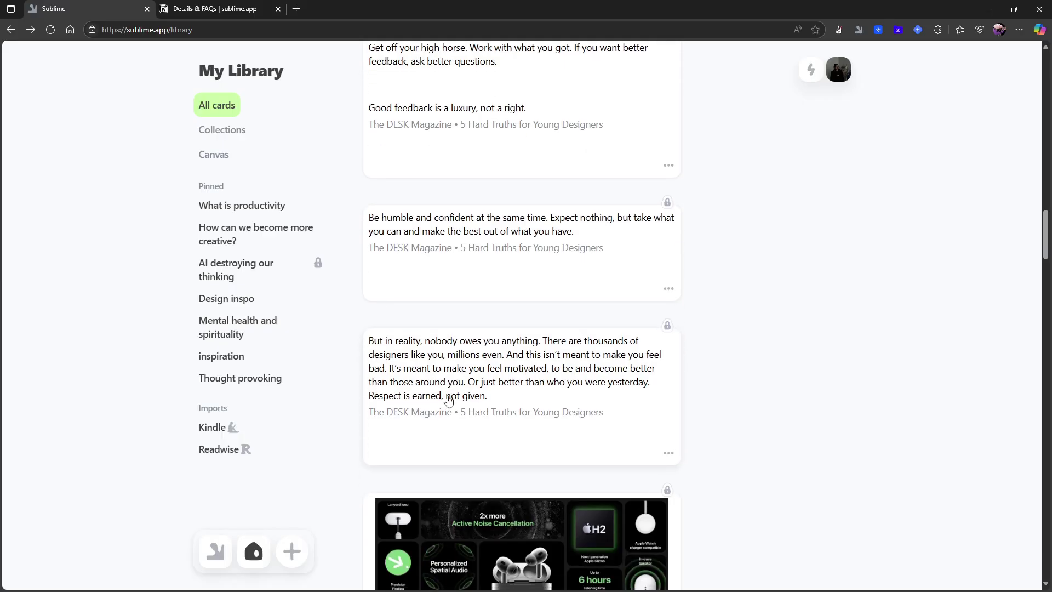
scroll(472, 378, "up", 4)
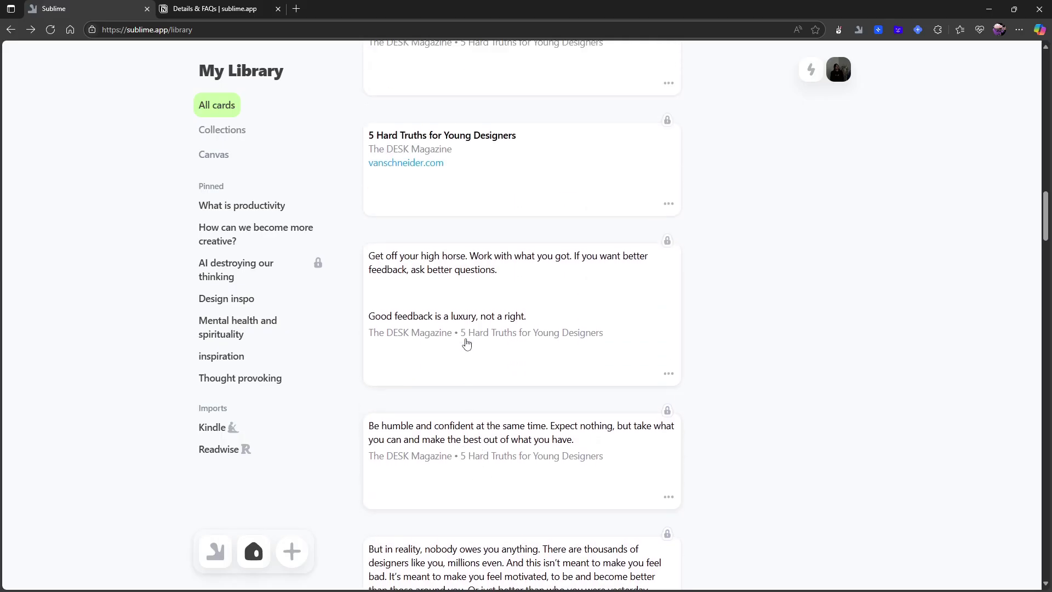
scroll(562, 288, "down", 1)
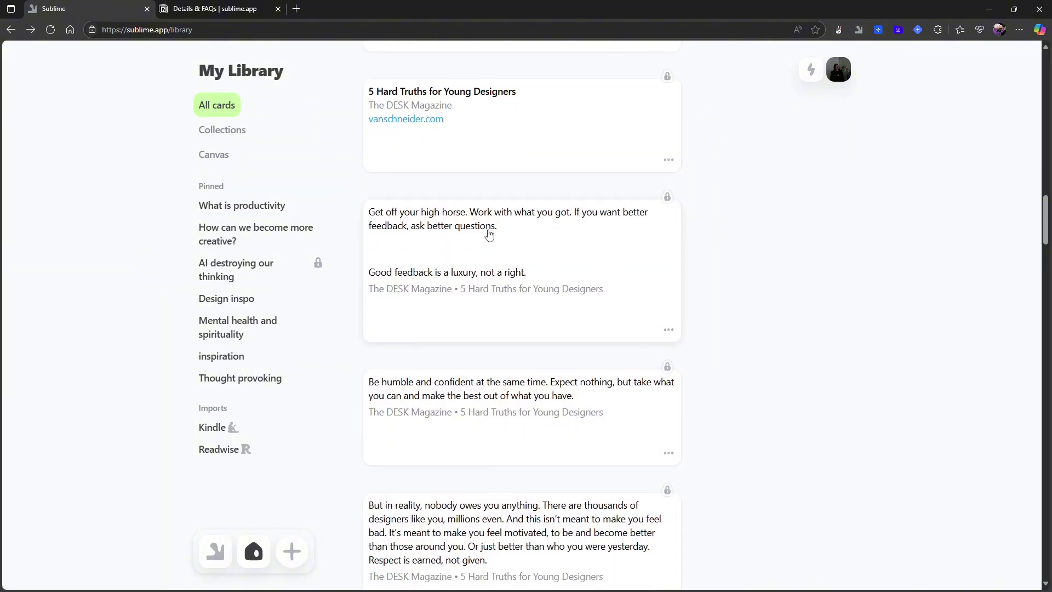
scroll(471, 271, "down", 1)
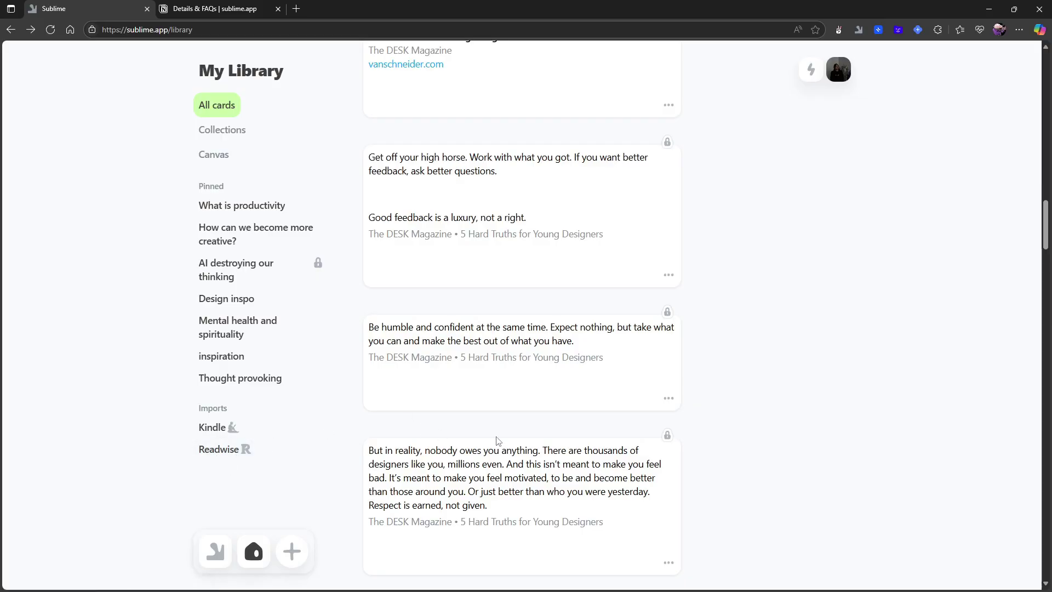
scroll(545, 162, "up", 3)
scroll(545, 162, "up", 3)
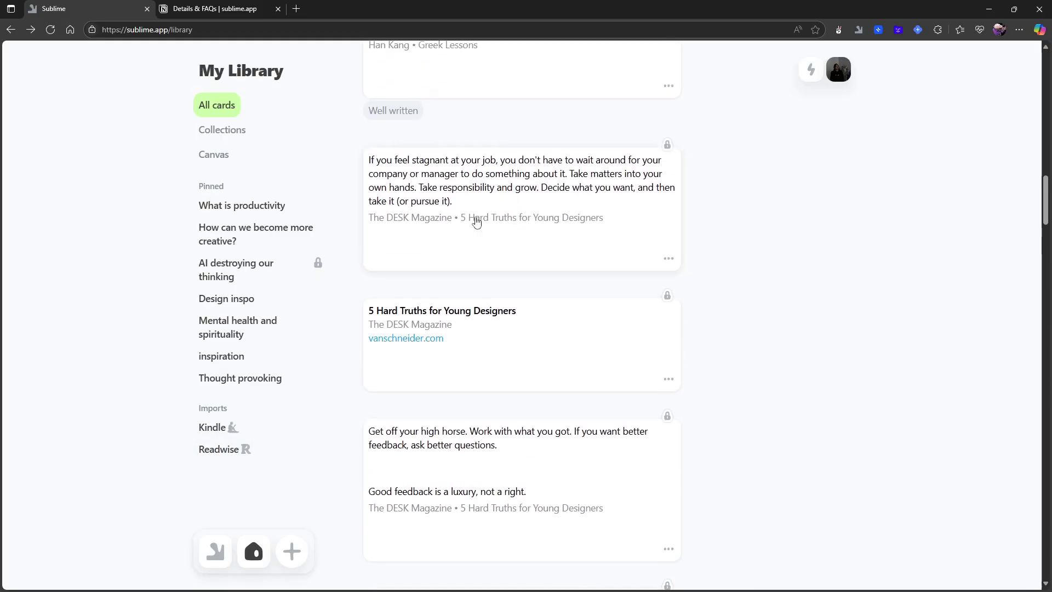
scroll(490, 235, "up", 2)
scroll(393, 281, "down", 6)
scroll(454, 320, "down", 3)
scroll(524, 465, "down", 2)
scroll(507, 462, "down", 8)
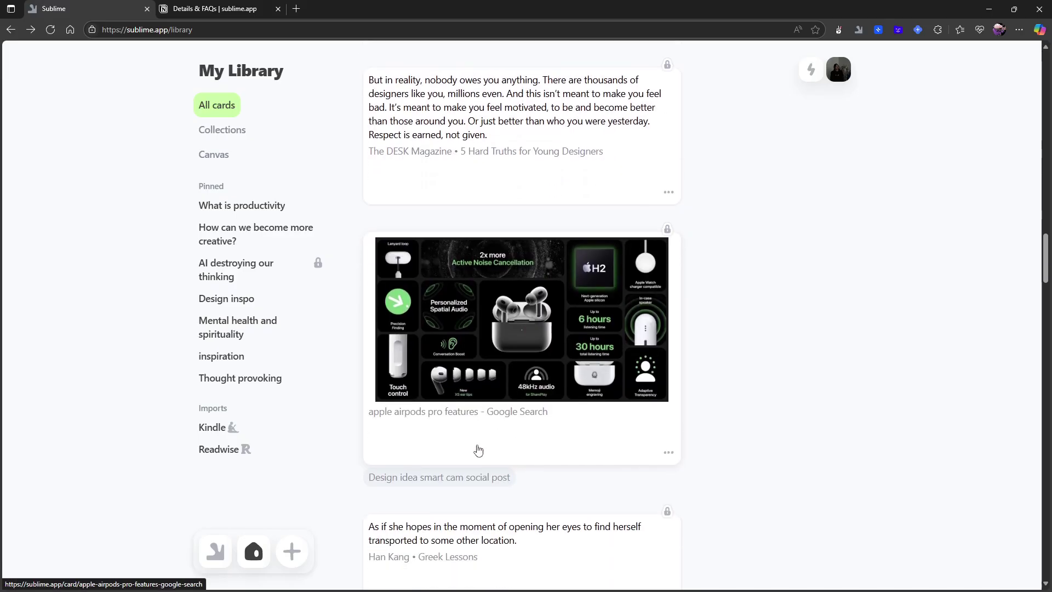
scroll(433, 331, "down", 5)
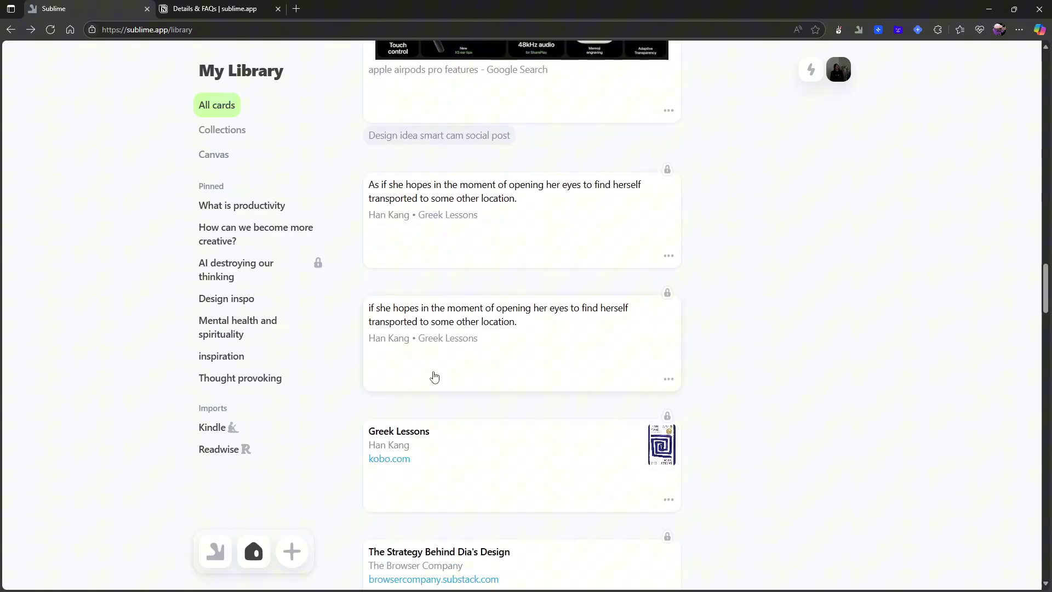
scroll(411, 329, "down", 2)
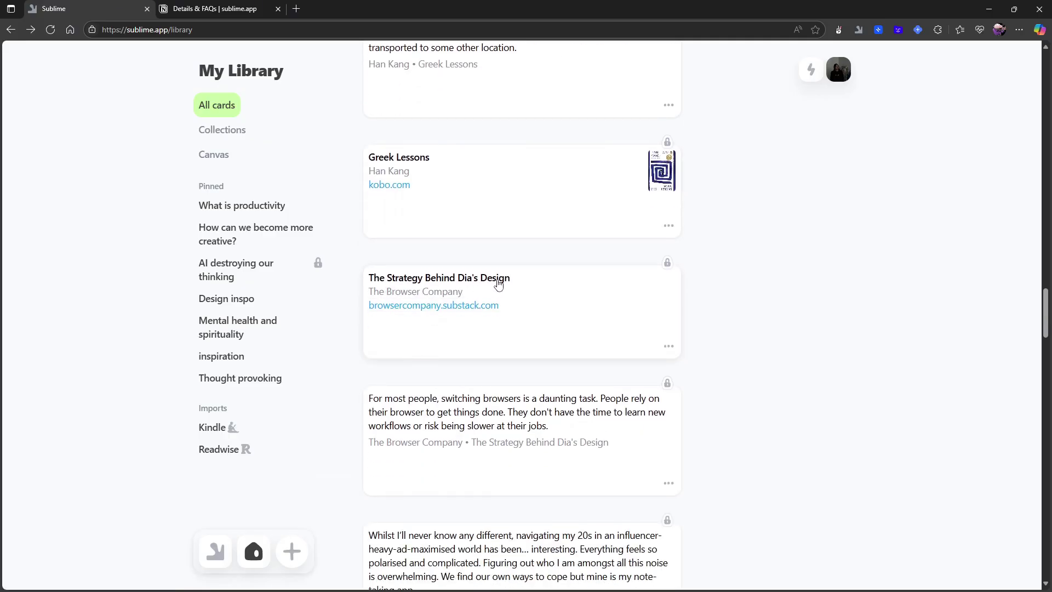
scroll(499, 285, "down", 1)
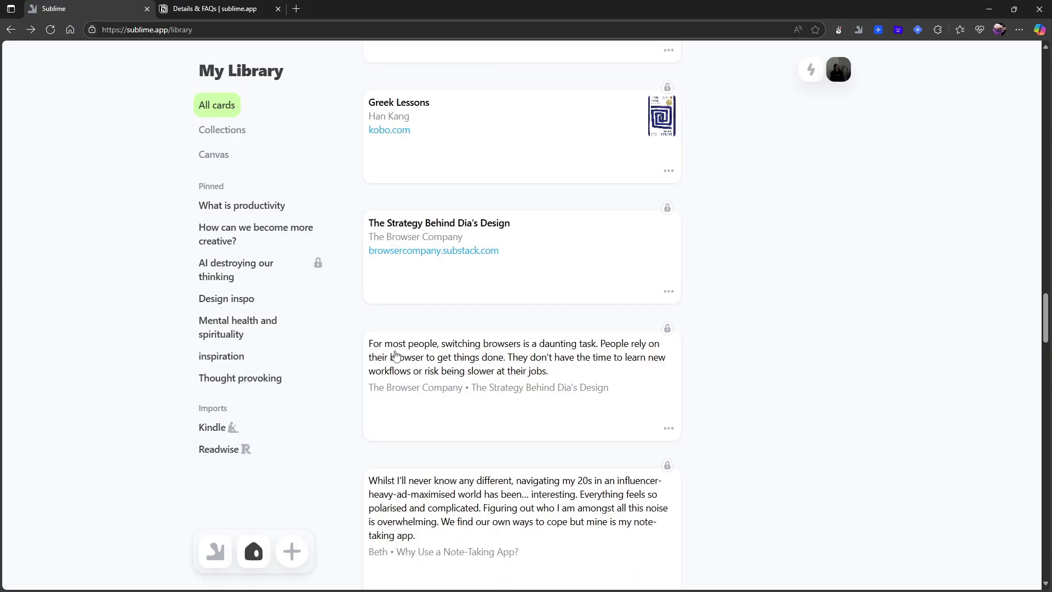
scroll(579, 331, "up", 12)
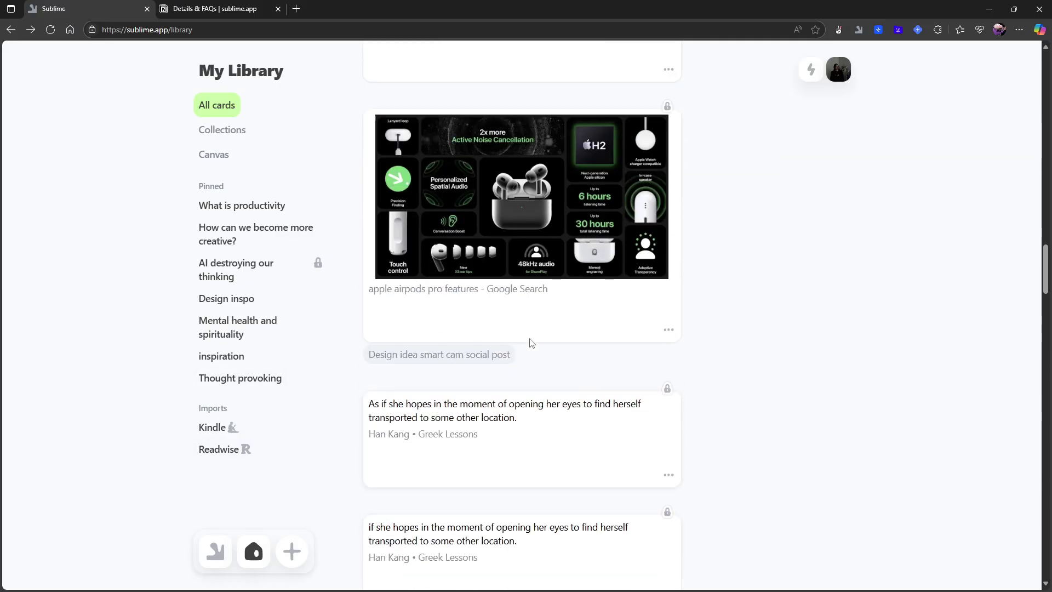
scroll(515, 377, "up", 5)
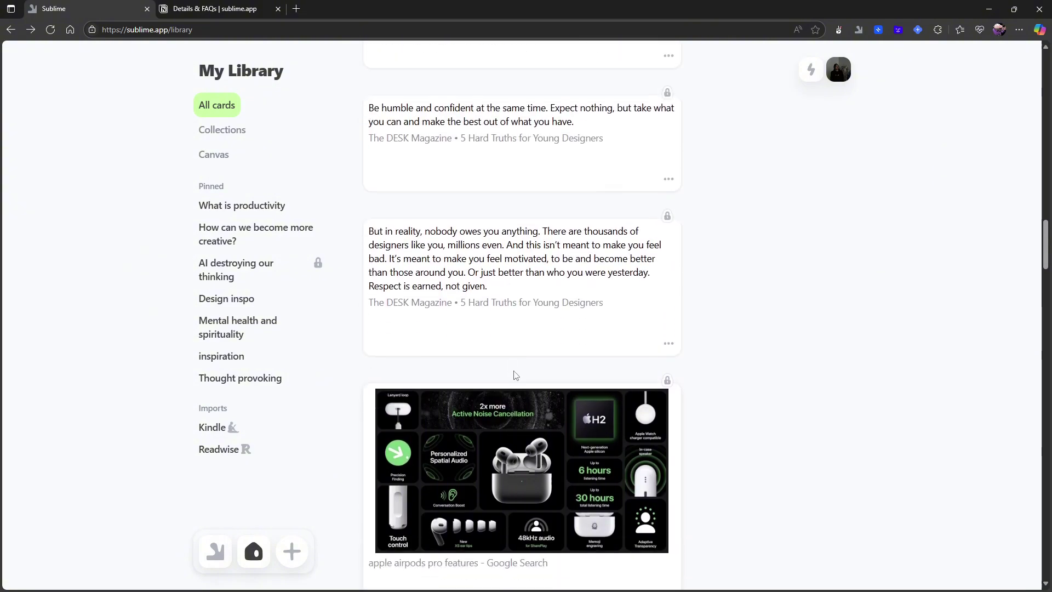
scroll(520, 380, "up", 2)
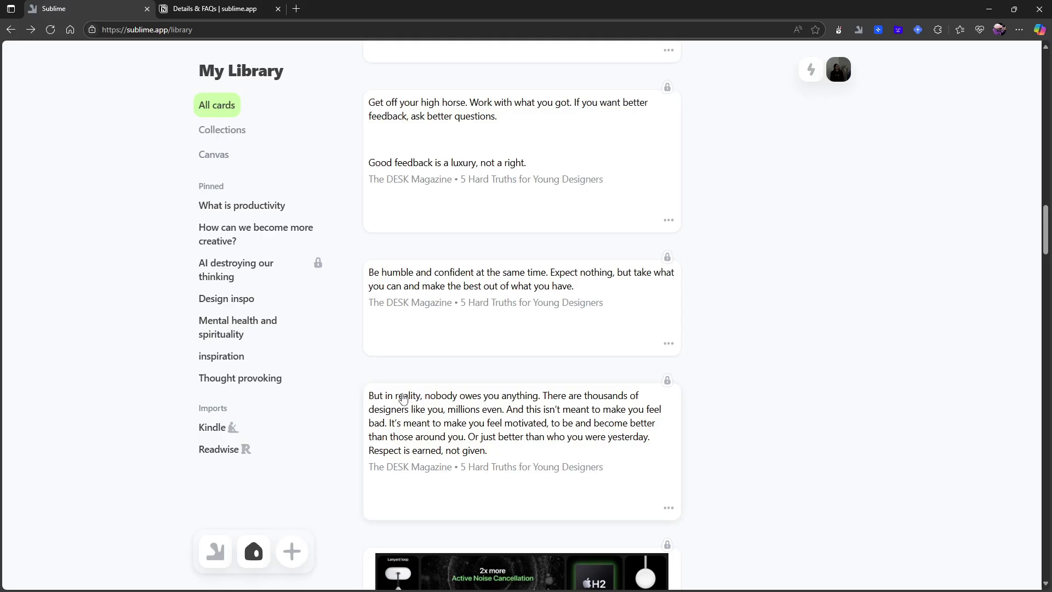
scroll(402, 389, "down", 4)
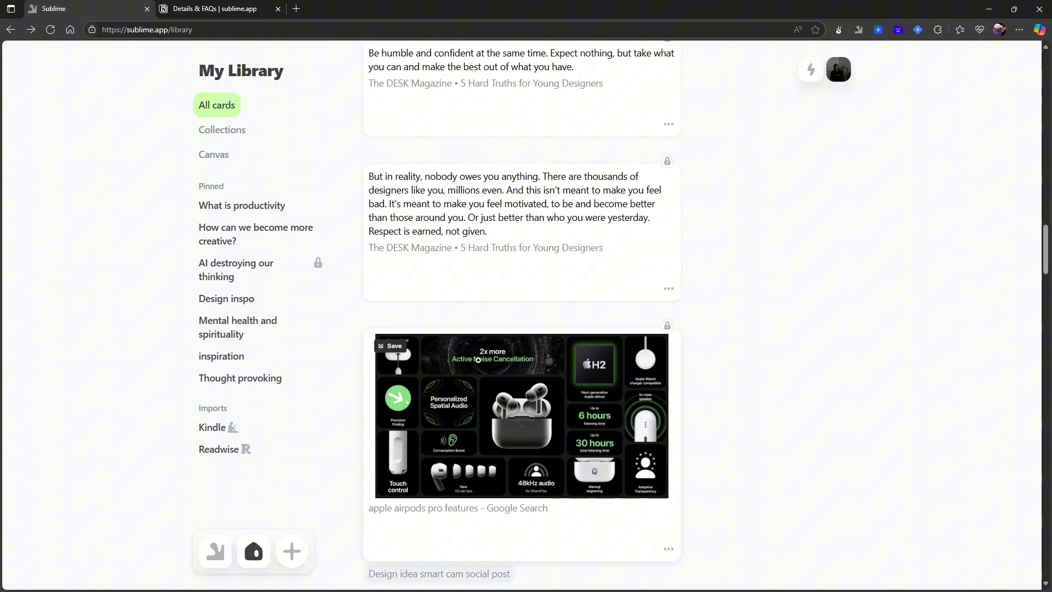
scroll(483, 402, "up", 1)
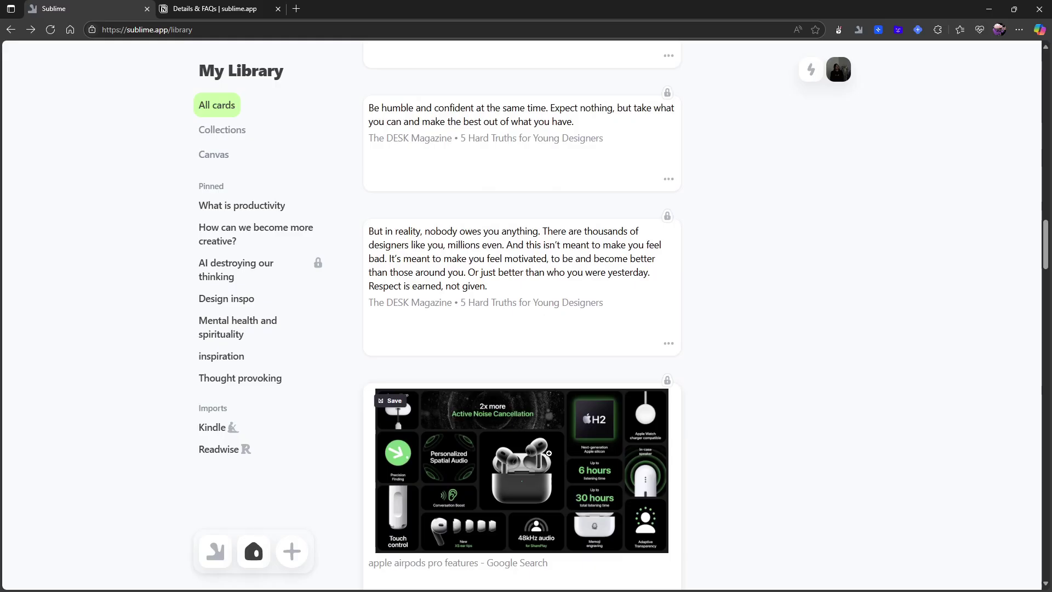
scroll(626, 411, "down", 4)
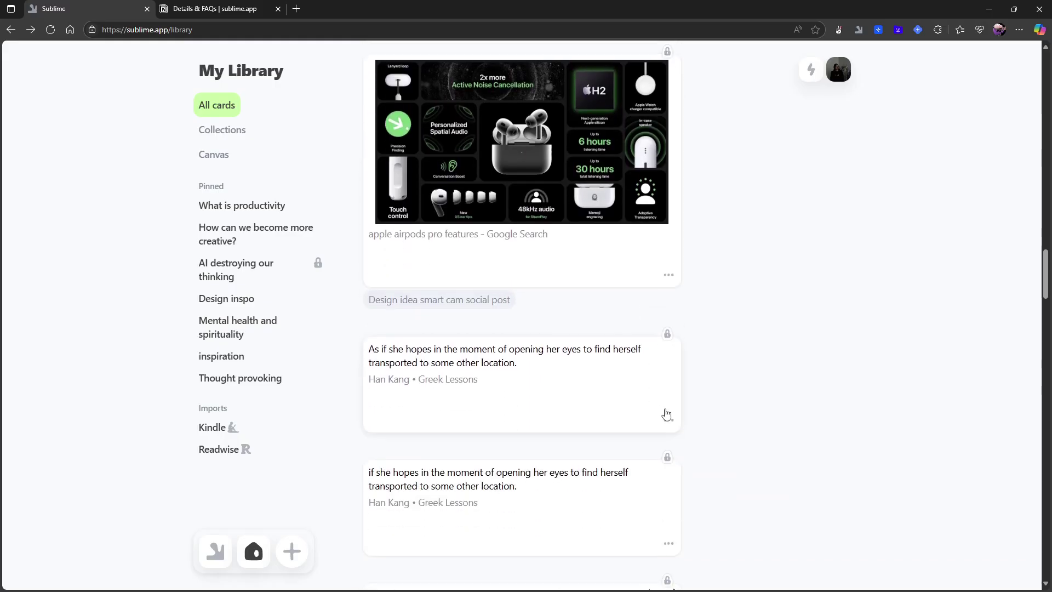
scroll(667, 415, "up", 4)
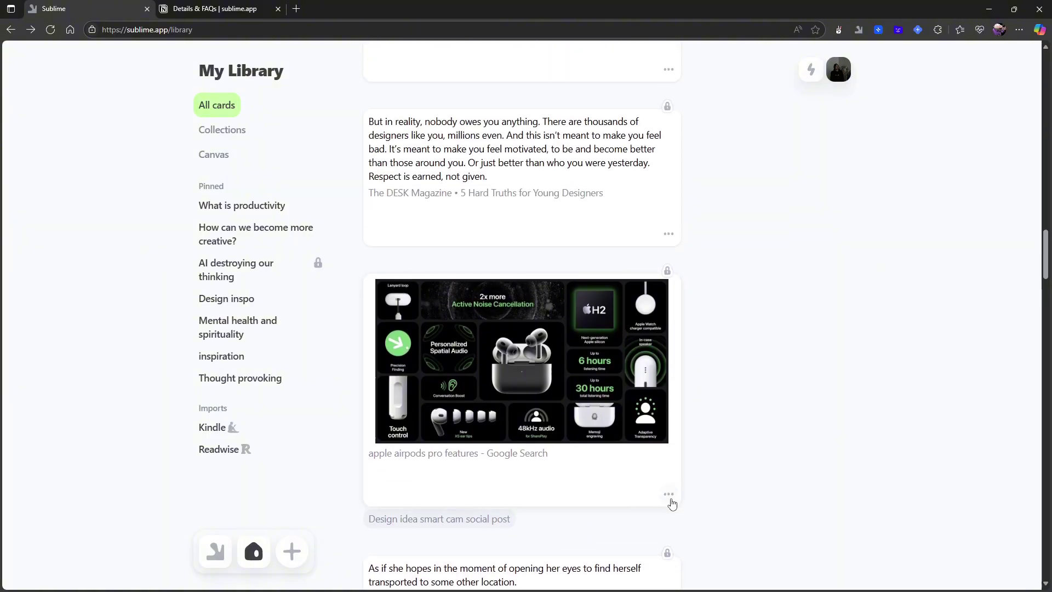
left_click(669, 496)
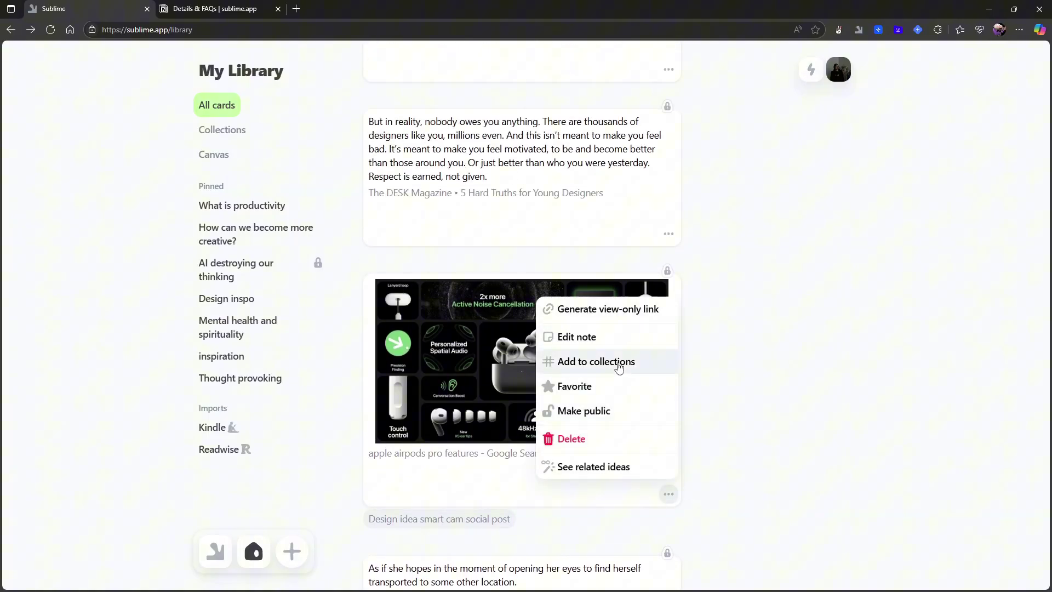
left_click(618, 365)
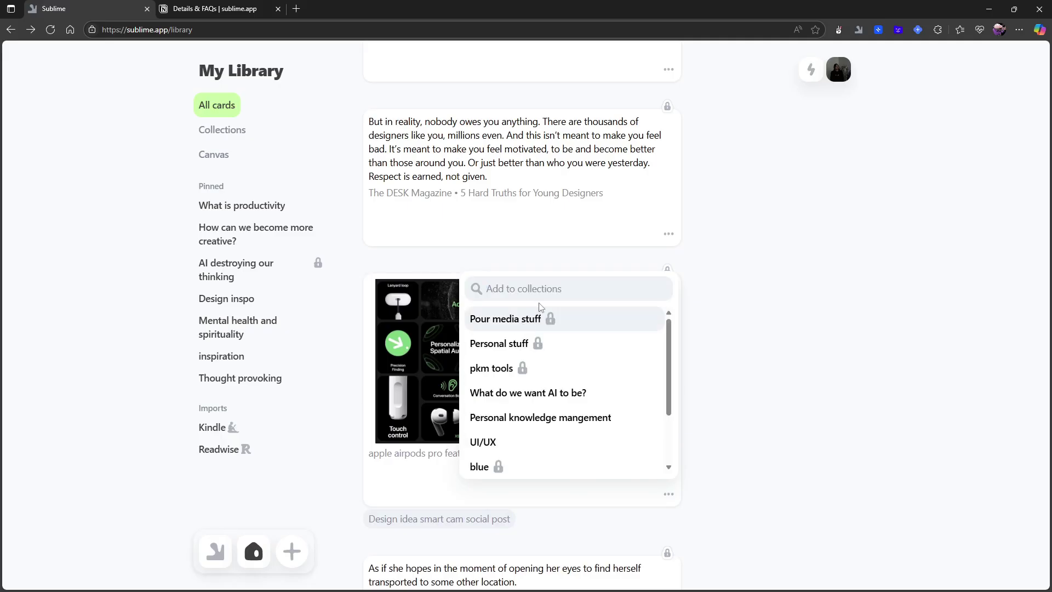
type("Hoseth tech")
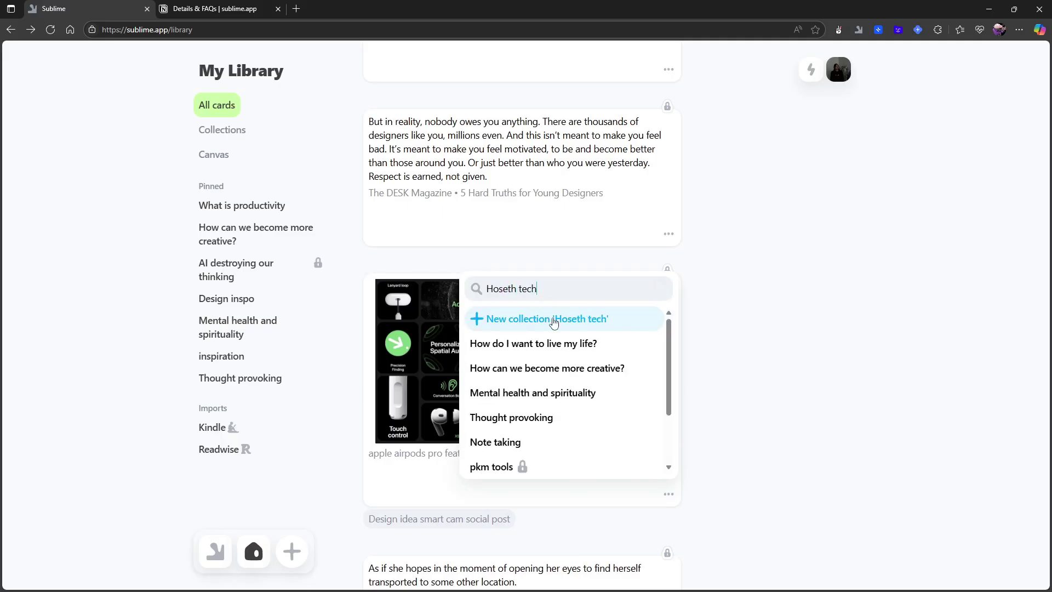
left_click(553, 322)
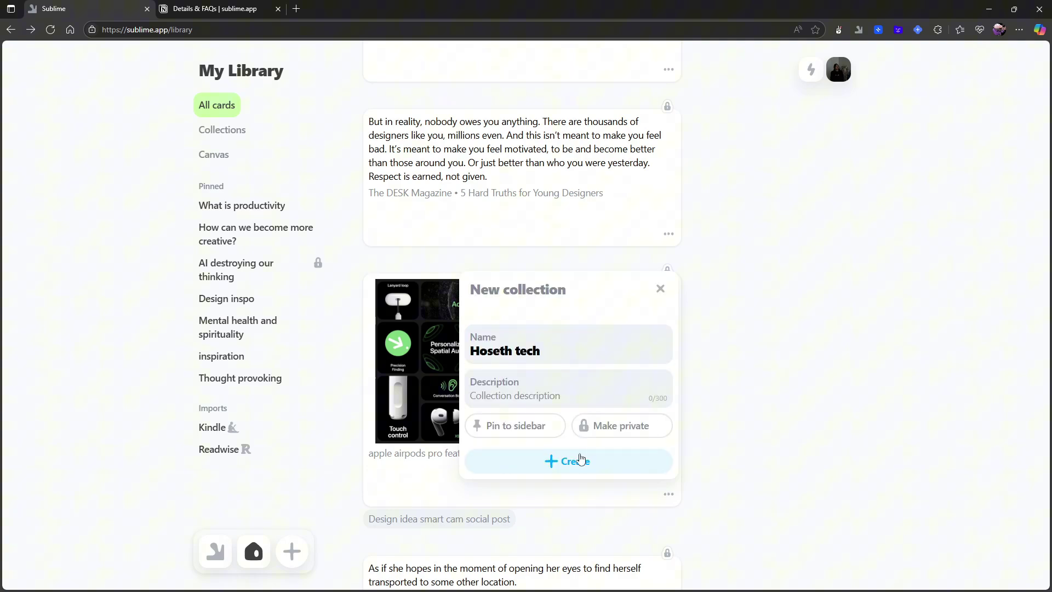
left_click(629, 430)
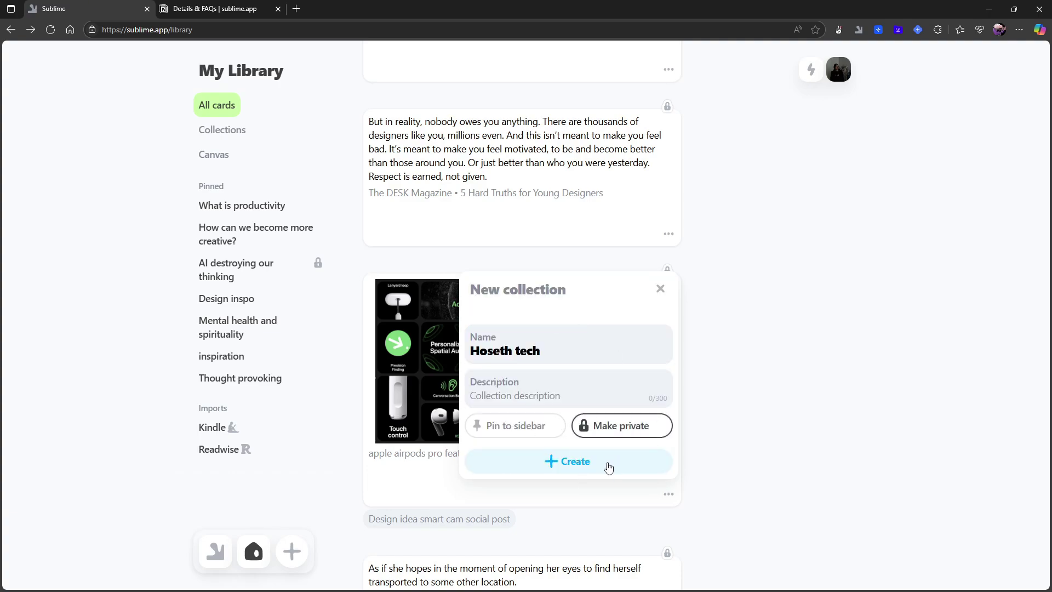
left_click(608, 471)
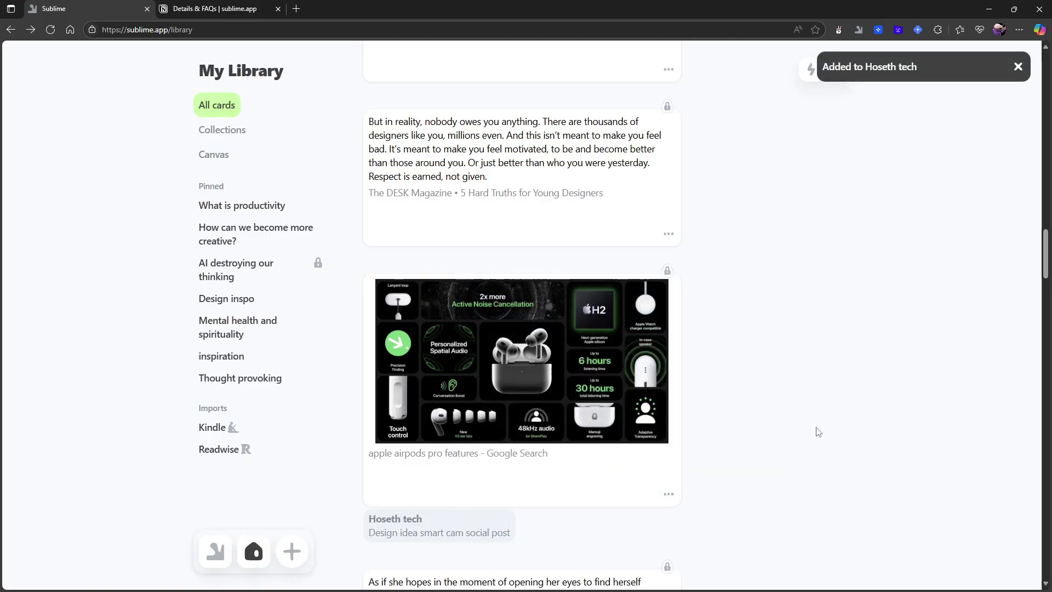
scroll(808, 429, "down", 1)
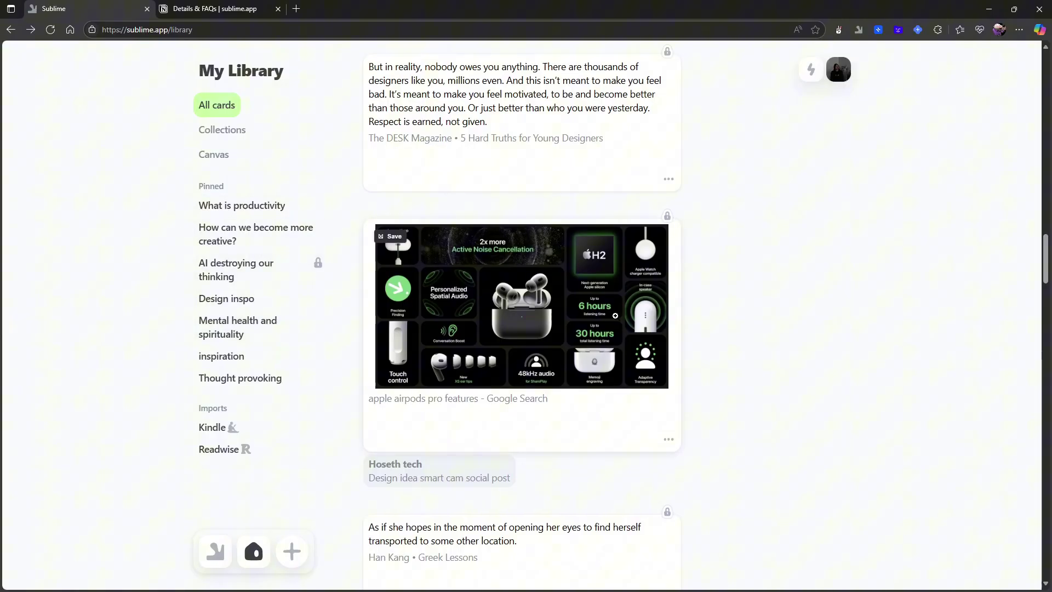
scroll(761, 299, "up", 3)
Expand the Links pour media card to its full links and colour codes, then select its list of links.
scroll(829, 201, "up", 15)
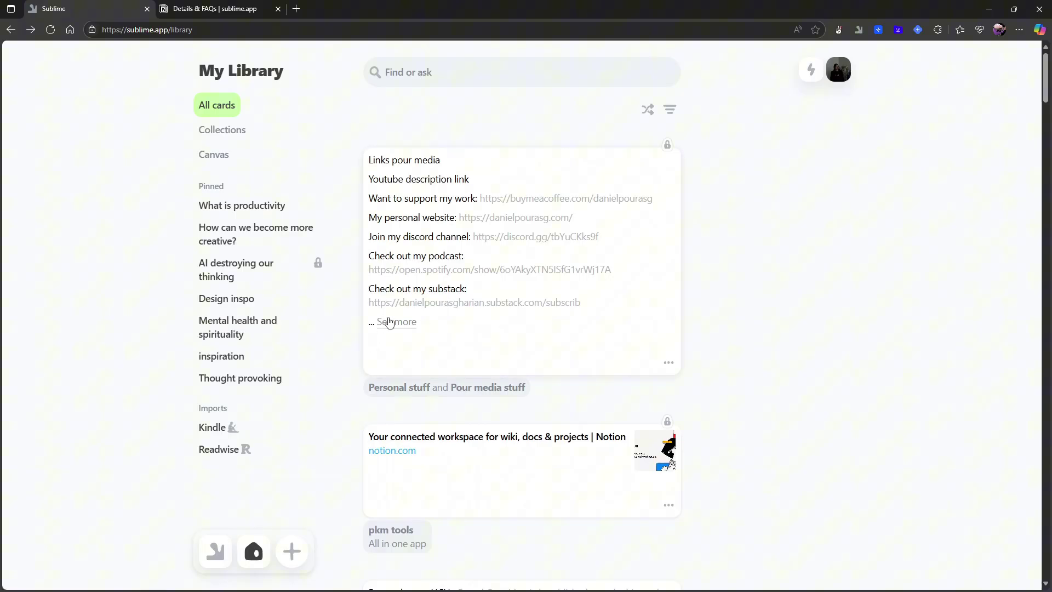
left_click(386, 327)
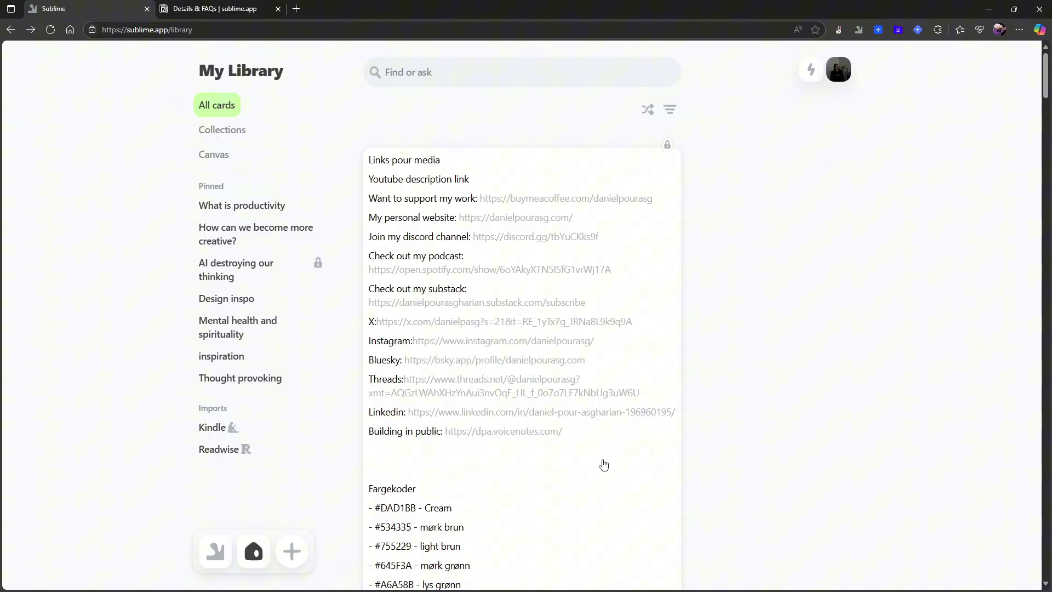
scroll(428, 419, "down", 2)
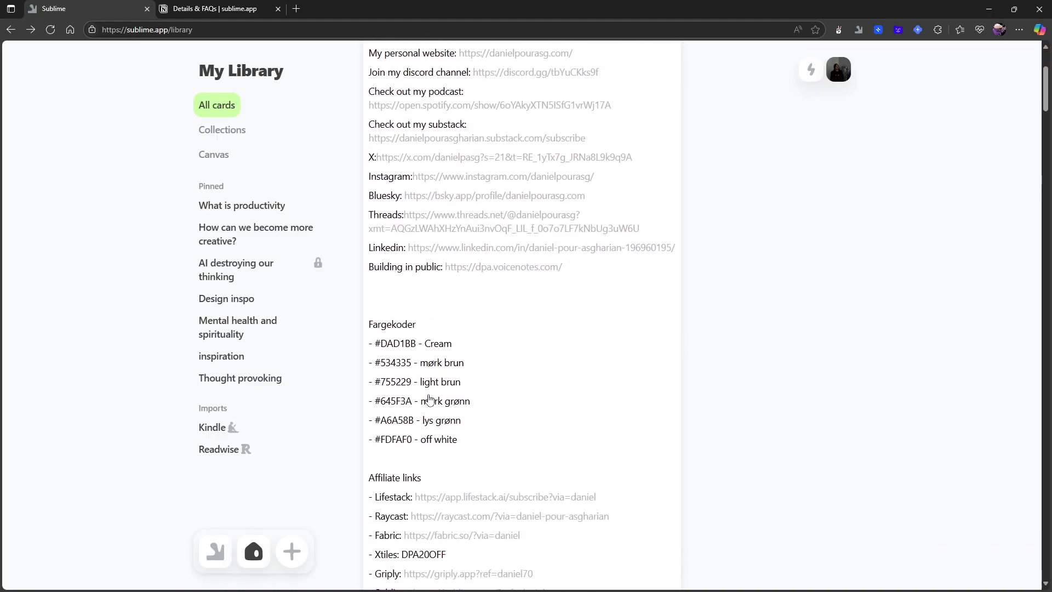
scroll(429, 395, "up", 1)
scroll(429, 396, "up", 2)
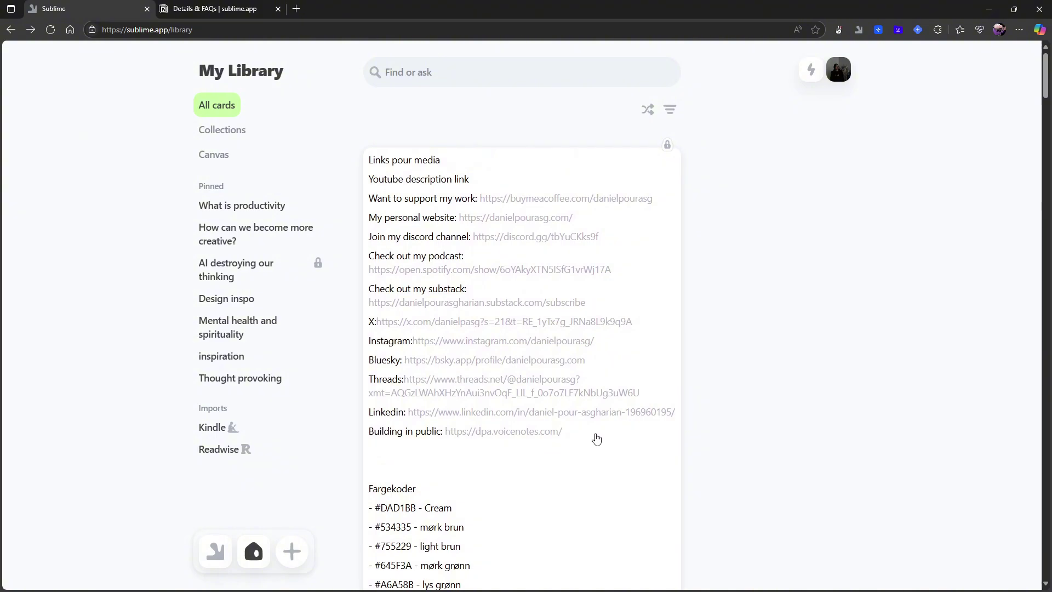
left_click_drag(597, 439, 366, 206)
left_click(810, 271)
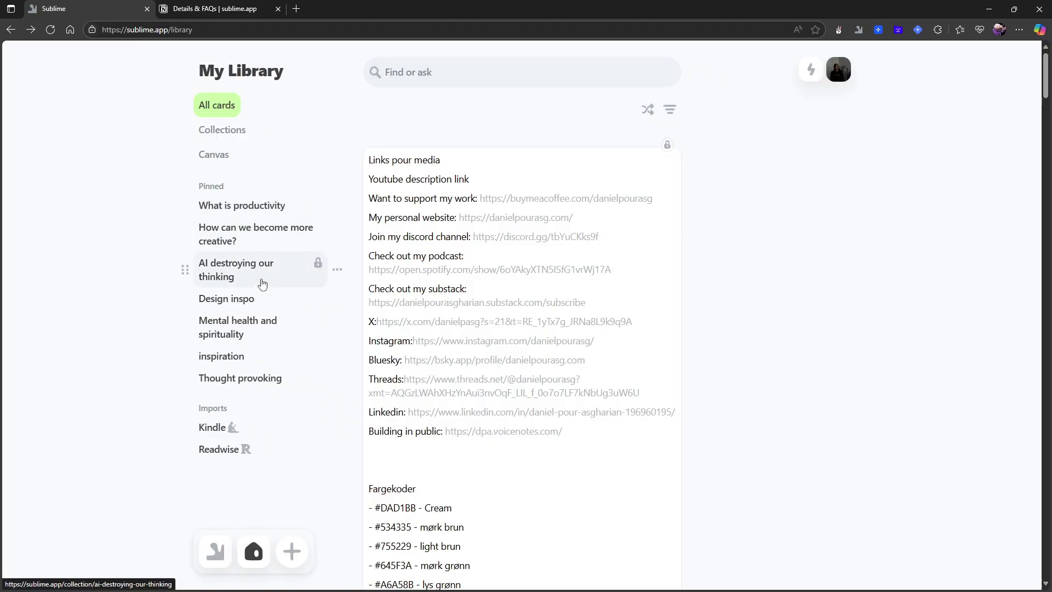
Scroll through the AI destroying our thinking collection, then glance at inspiration, returning to My Library.
left_click(245, 270)
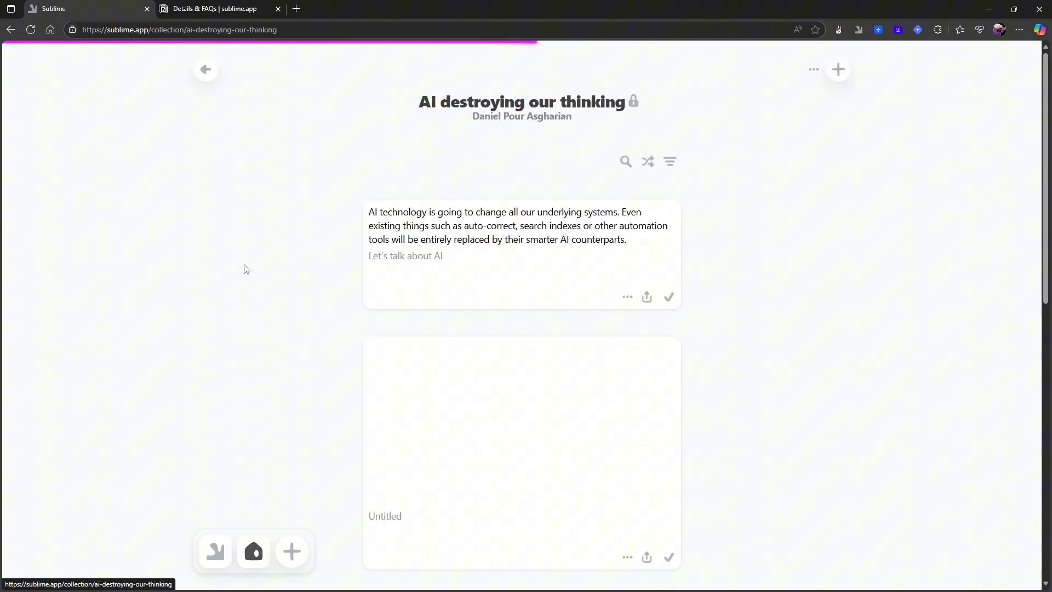
scroll(351, 247, "down", 2)
scroll(364, 248, "down", 2)
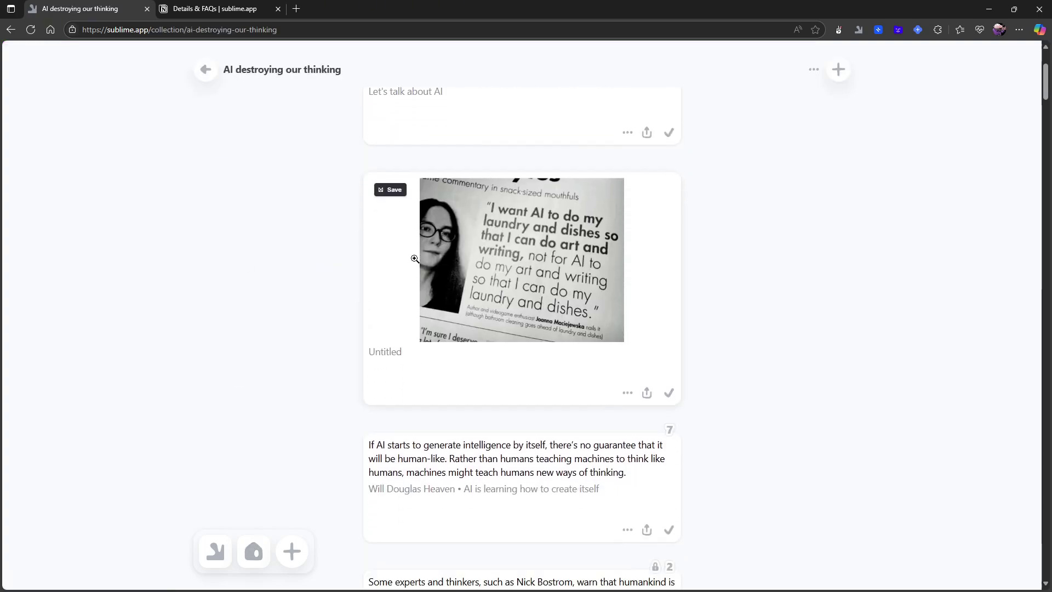
scroll(251, 243, "down", 3)
scroll(499, 372, "up", 7)
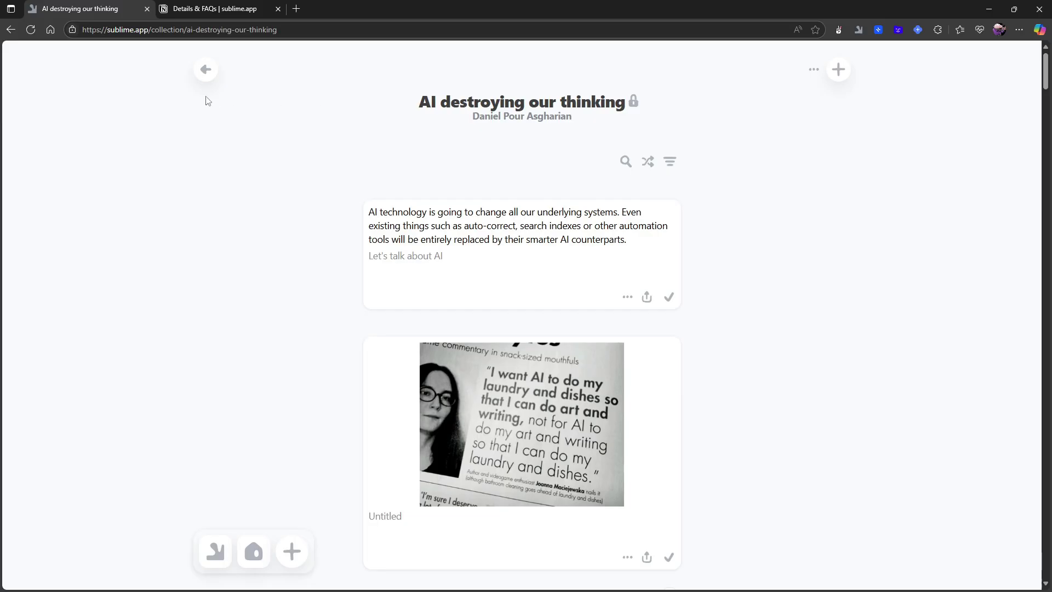
left_click(204, 79)
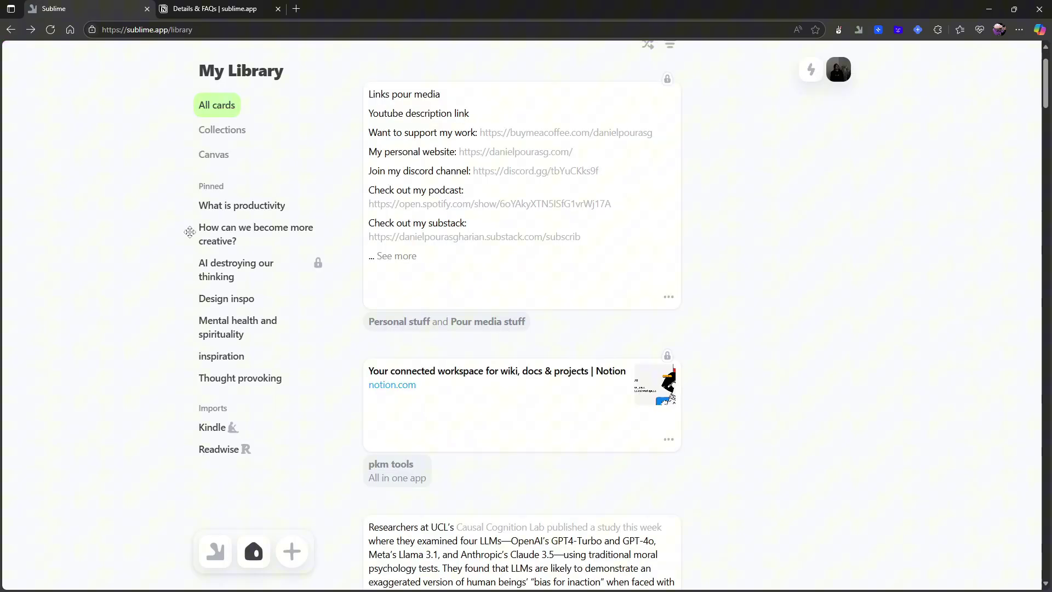
left_click(235, 364)
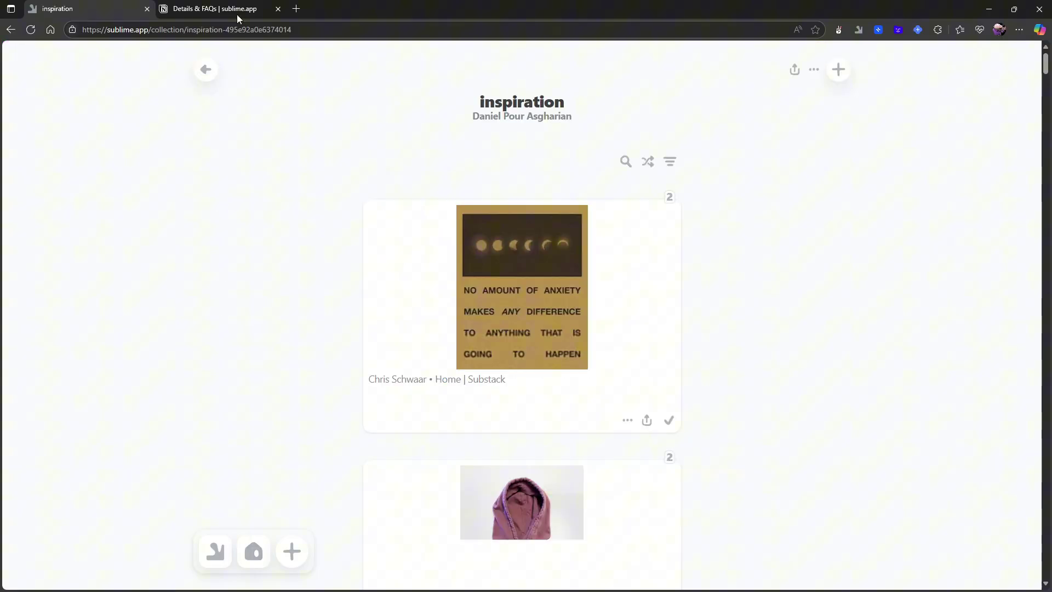
left_click(207, 75)
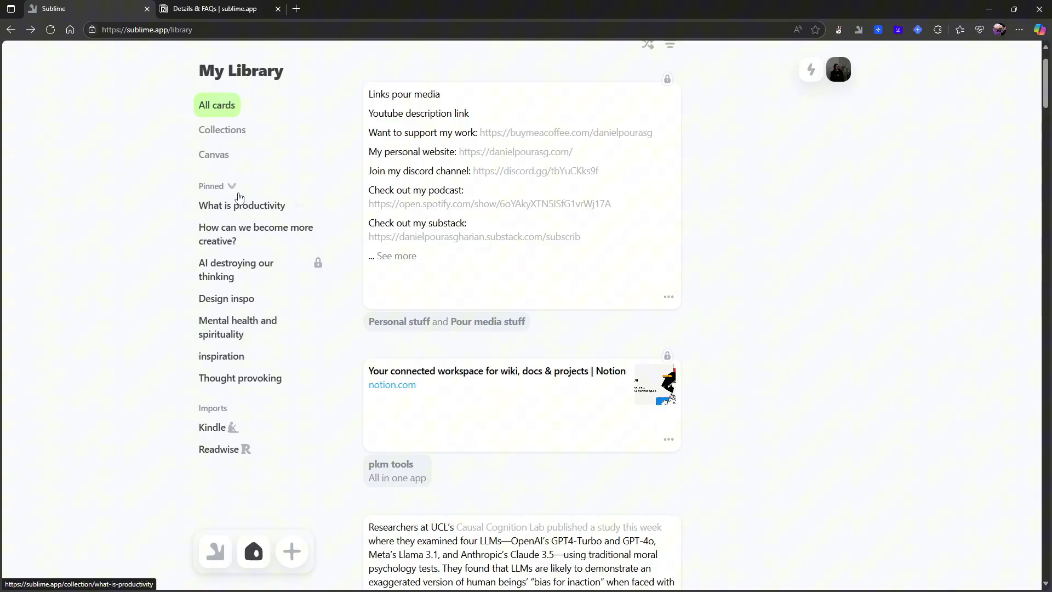
Show the My Library Collections list and scroll down through all the collection cards and back up.
left_click(242, 129)
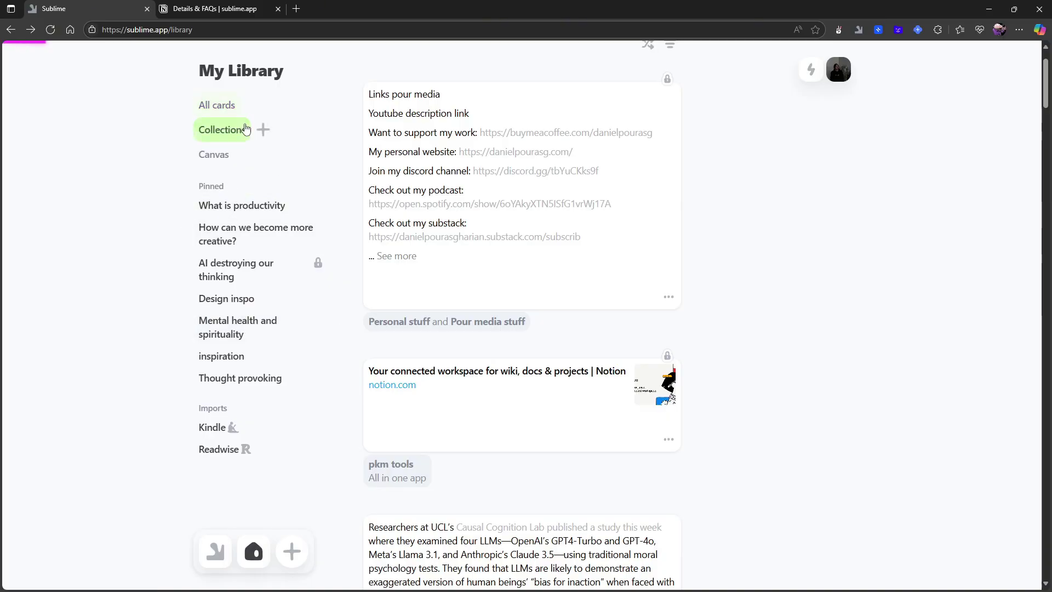
scroll(517, 238, "down", 20)
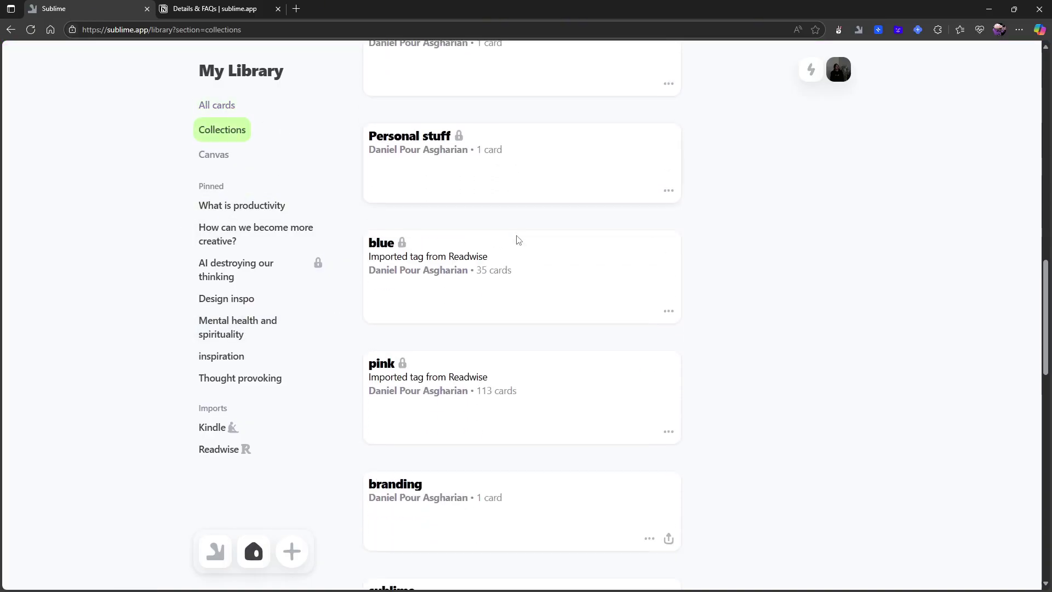
scroll(517, 237, "down", 8)
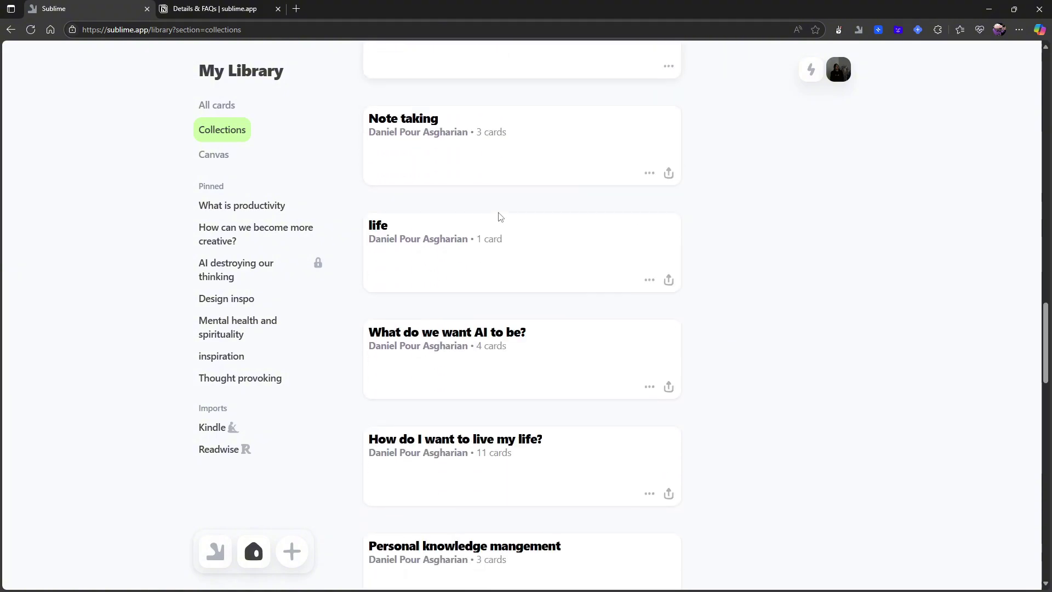
scroll(499, 217, "down", 6)
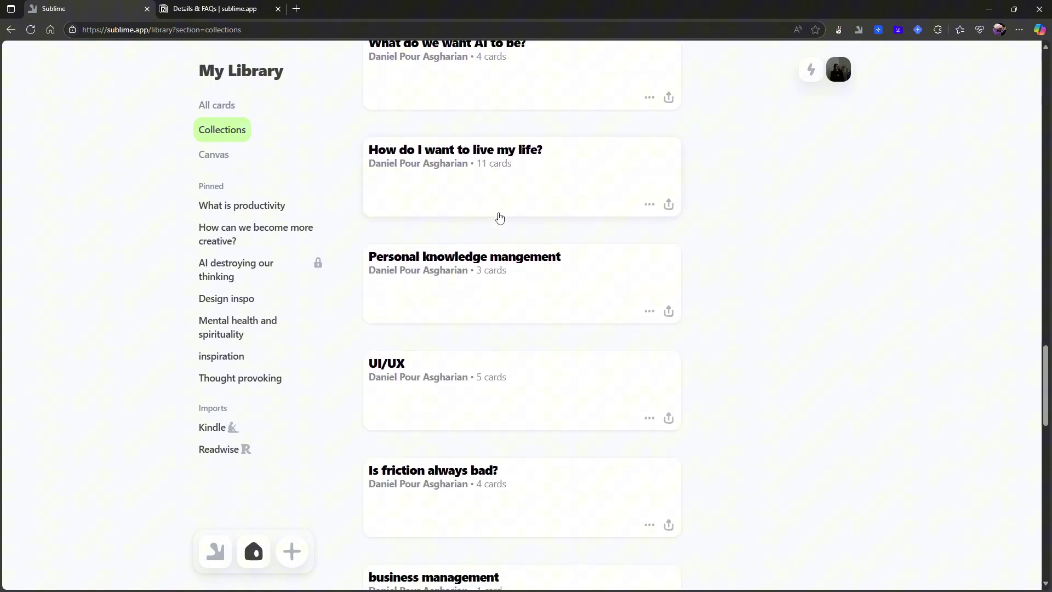
scroll(493, 211, "down", 6)
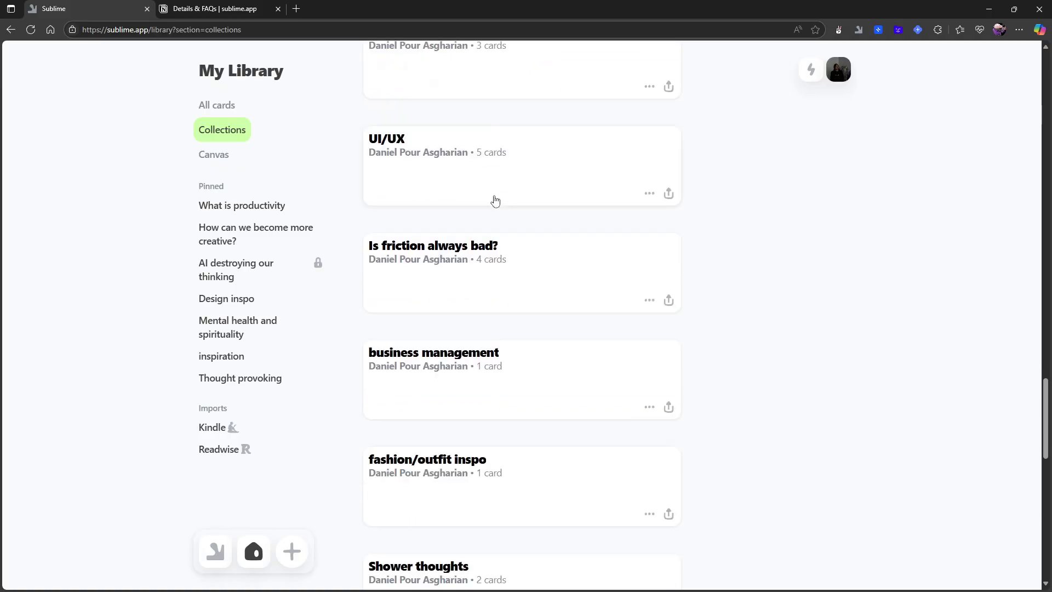
scroll(474, 219, "down", 5)
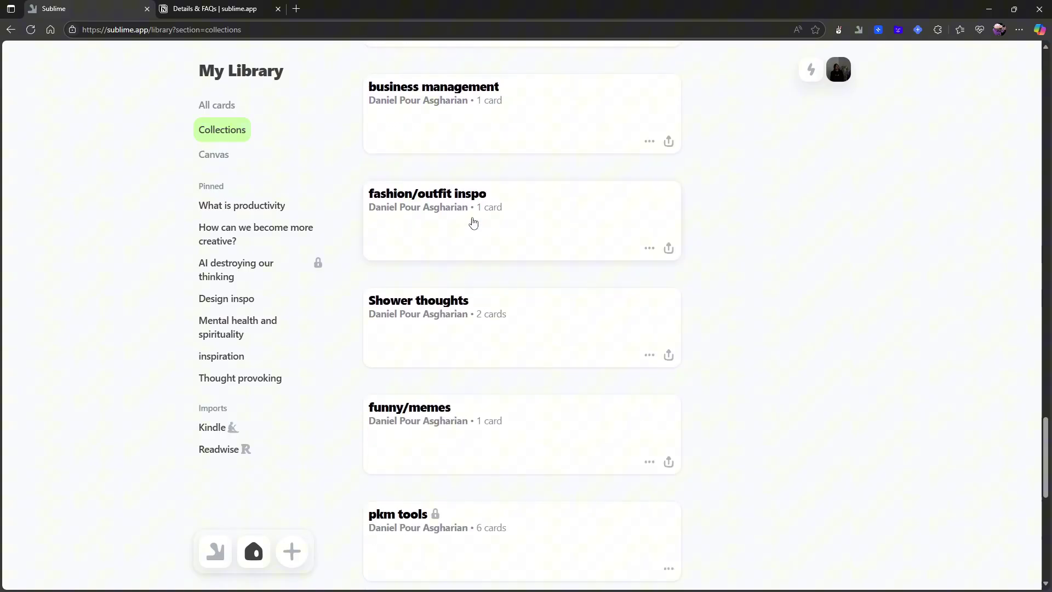
scroll(473, 226, "down", 7)
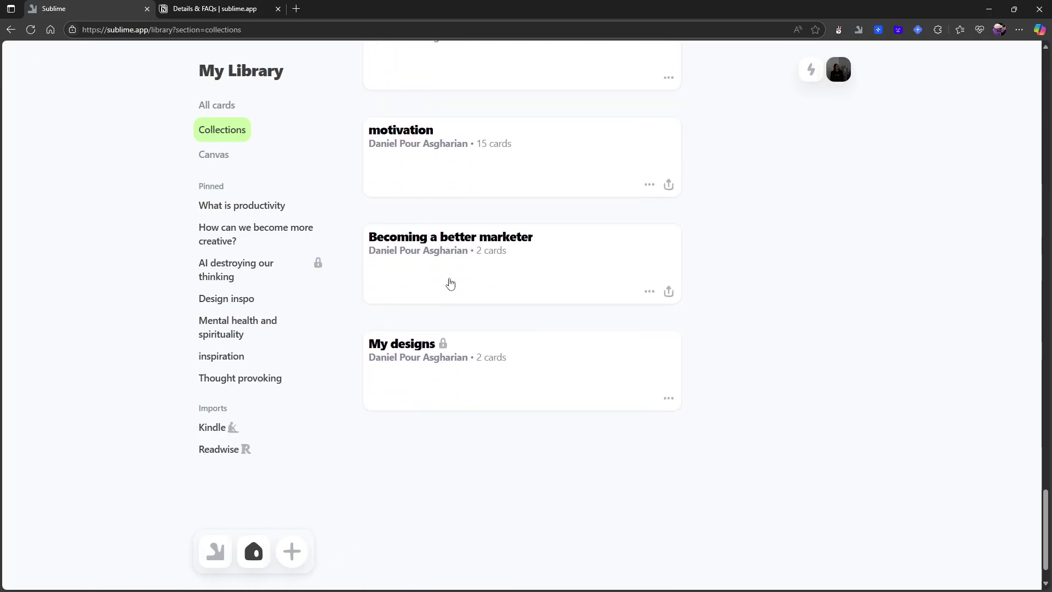
scroll(451, 284, "up", 20)
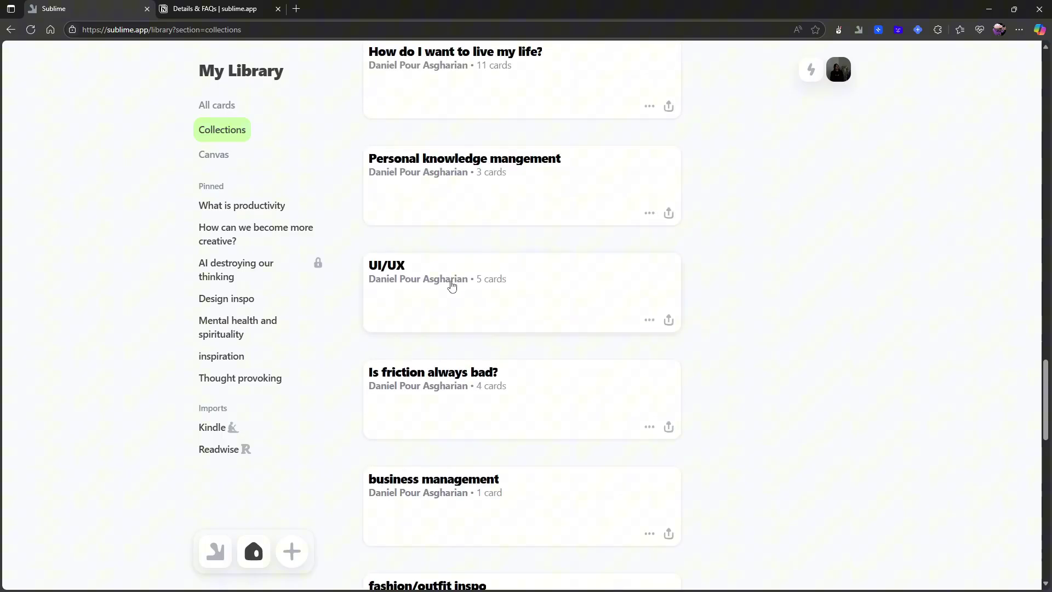
scroll(482, 278, "up", 15)
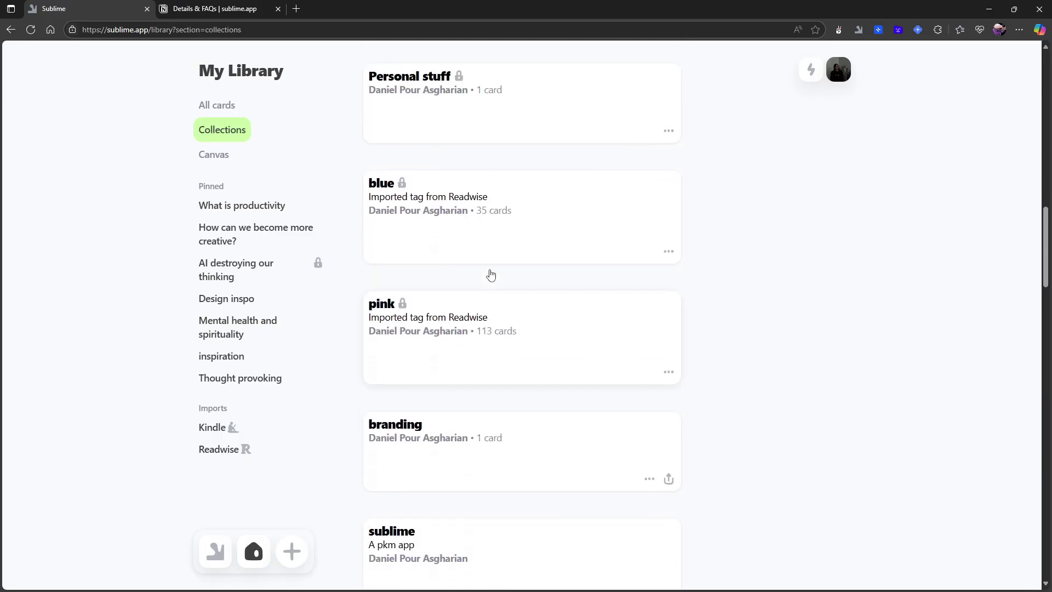
scroll(507, 264, "up", 15)
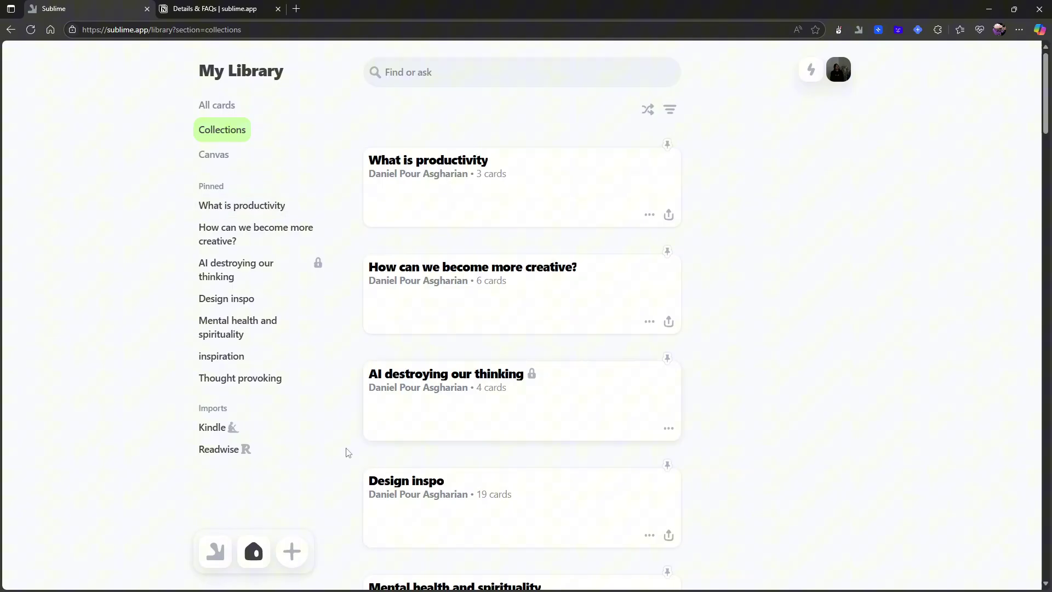
scroll(427, 296, "down", 1)
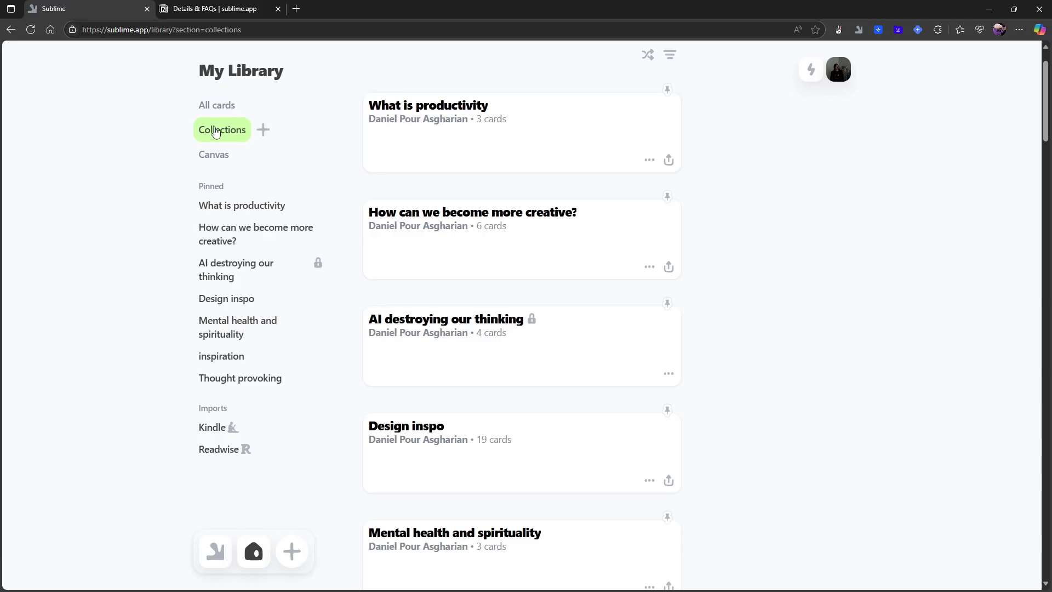
scroll(234, 132, "up", 1)
From the Staff picks home page, search all ideas for 'Productivity' and scroll the results.
left_click(212, 557)
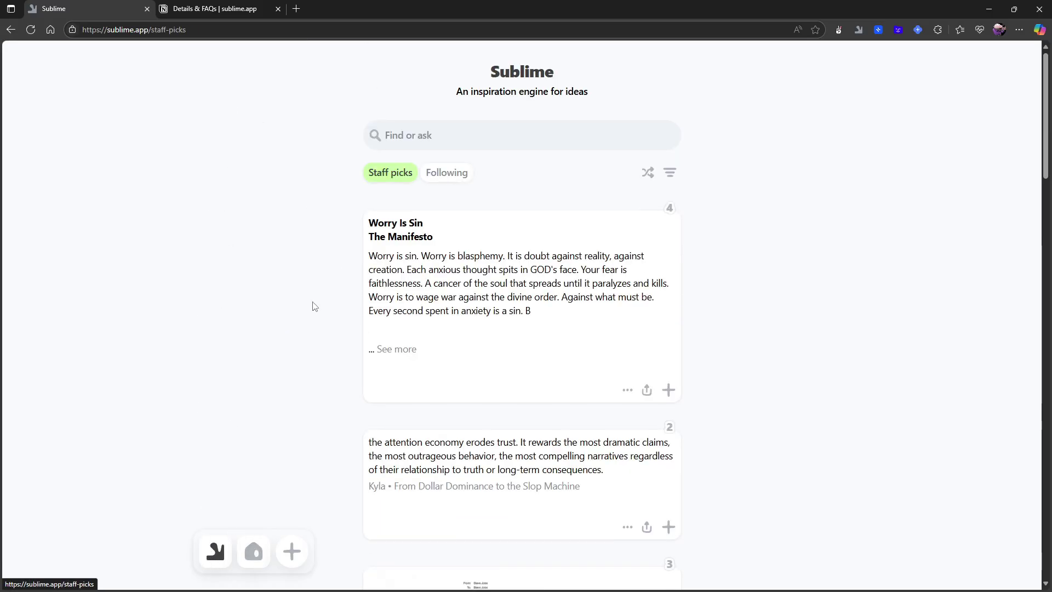
left_click(478, 140)
type("Pr")
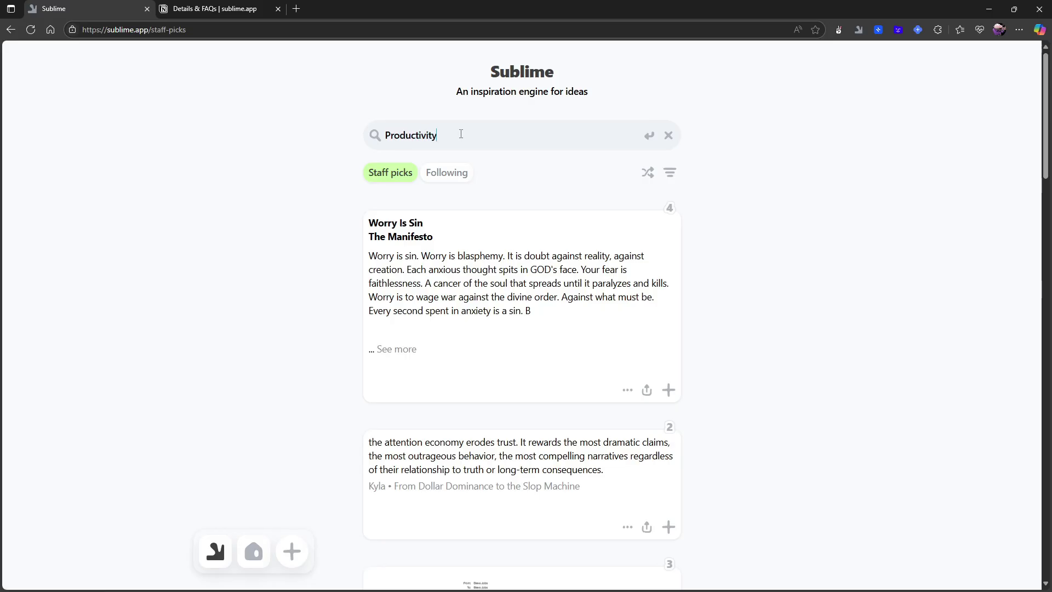
type("oductivity")
key("Return")
scroll(454, 242, "down", 1)
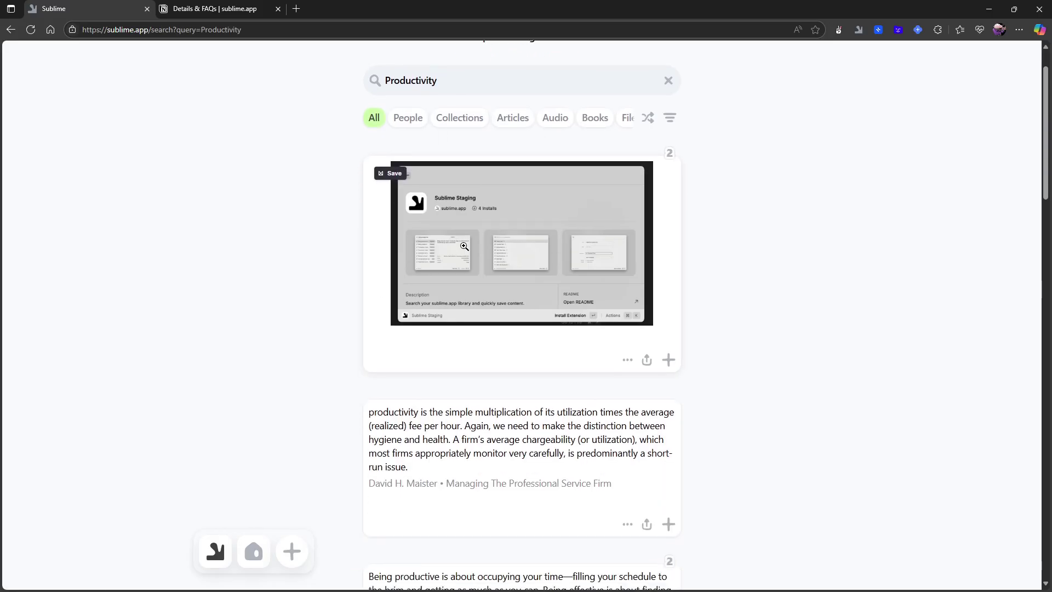
scroll(531, 236, "down", 5)
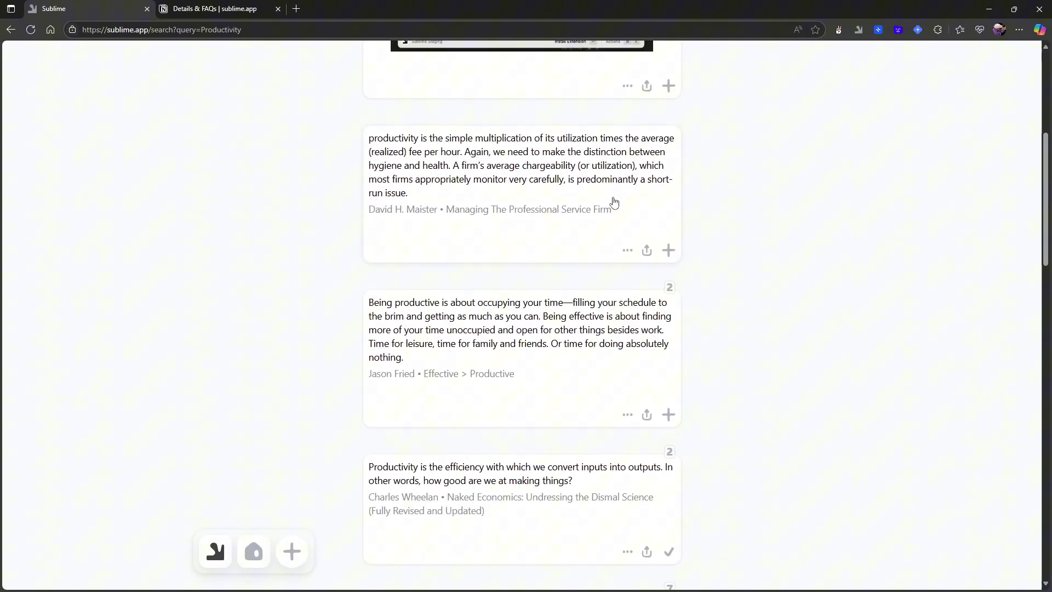
Open the productive-versus-effective quote, then its related quote card about intentional progress.
left_click(498, 325)
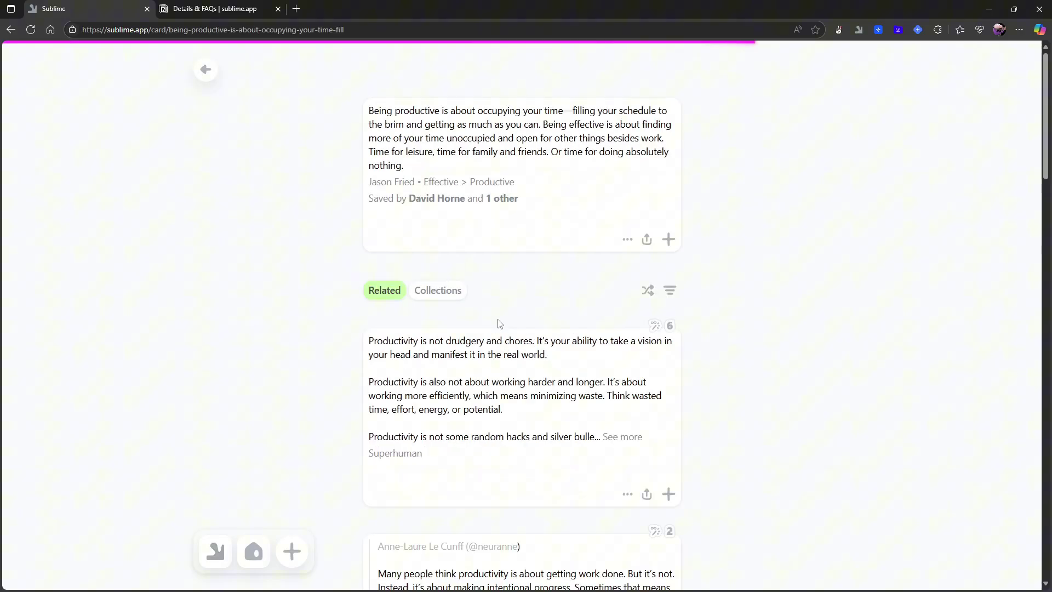
scroll(465, 374, "down", 2)
scroll(465, 374, "down", 3)
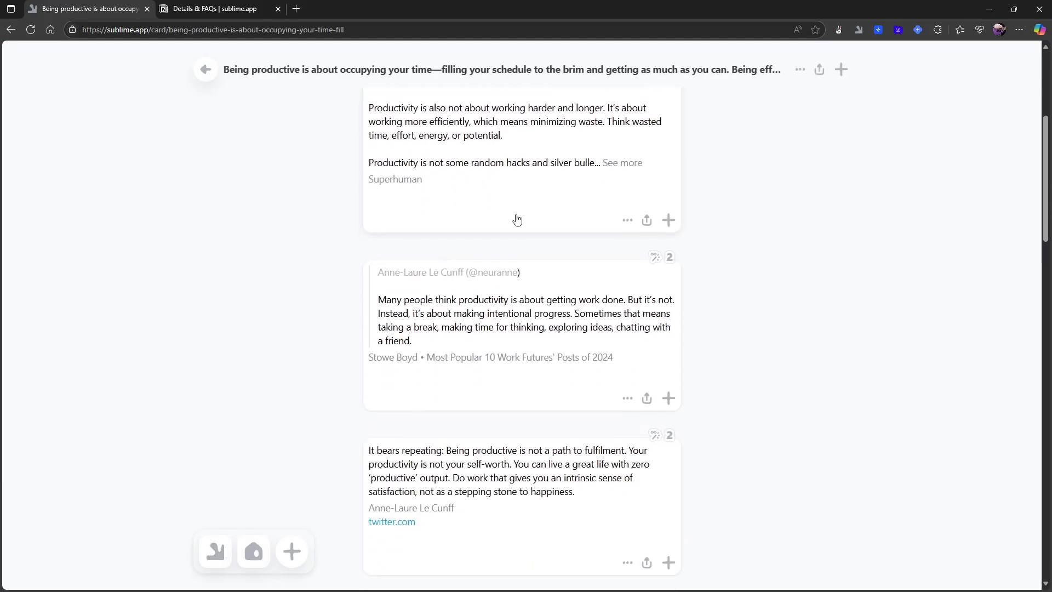
scroll(452, 249, "up", 2)
scroll(452, 249, "down", 1)
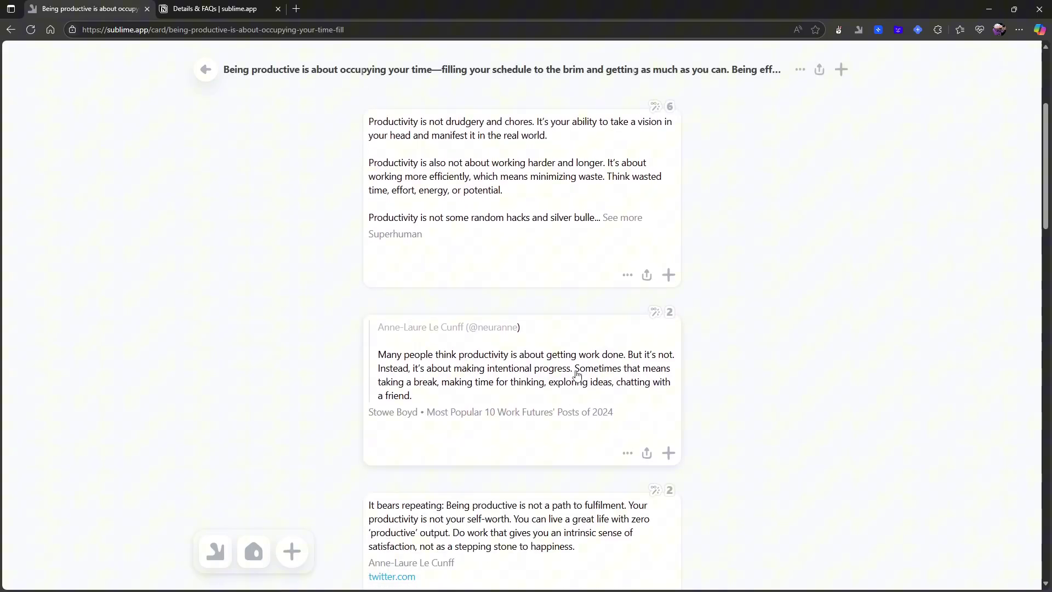
left_click(511, 367)
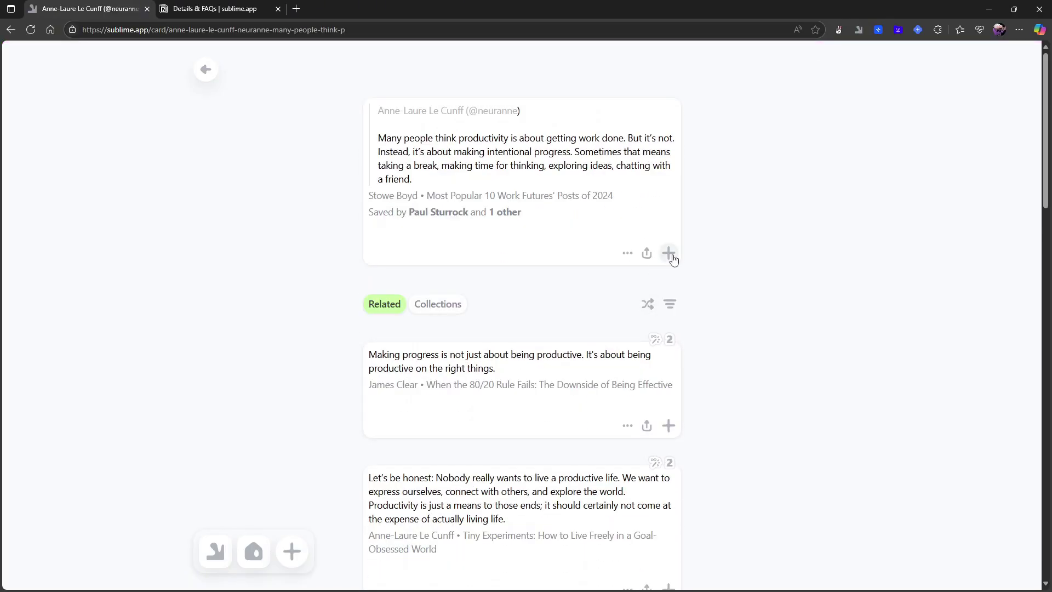
Save the intentional progress quote to My Library in the What is productivity collection.
left_click(669, 254)
left_click(735, 237)
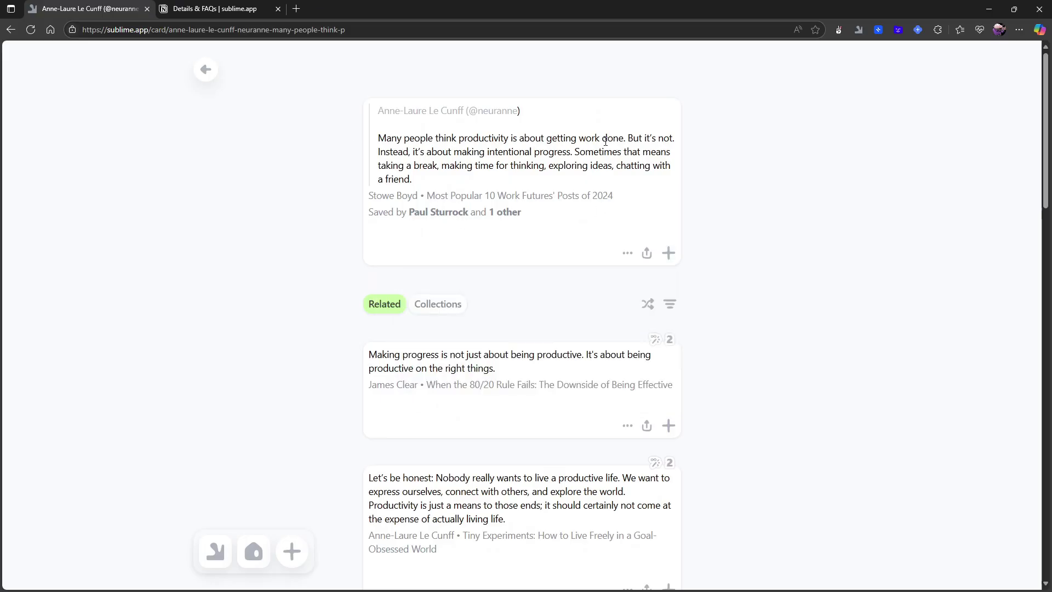
left_click(669, 255)
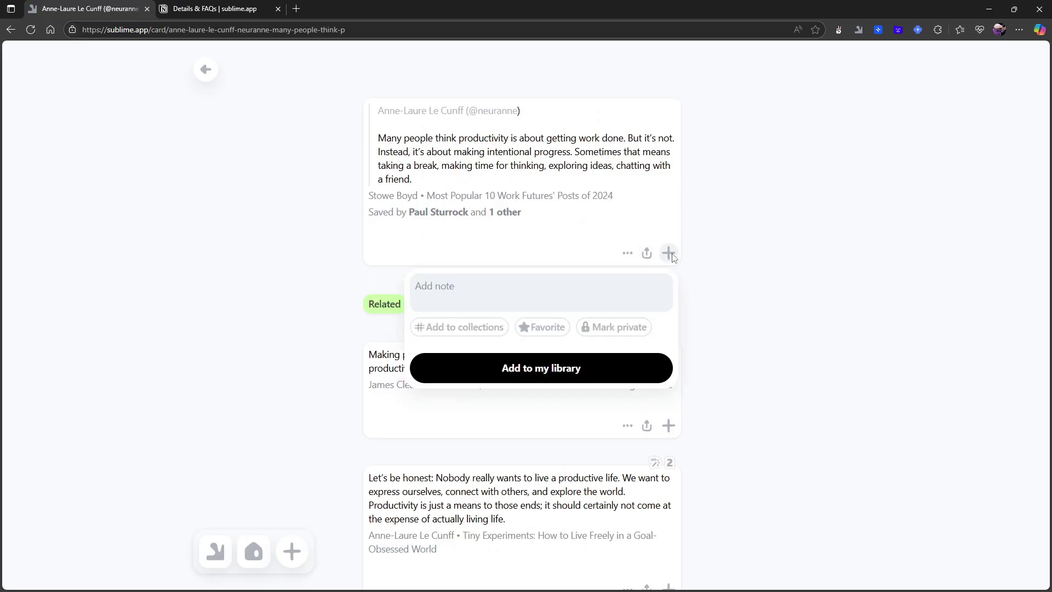
left_click(499, 329)
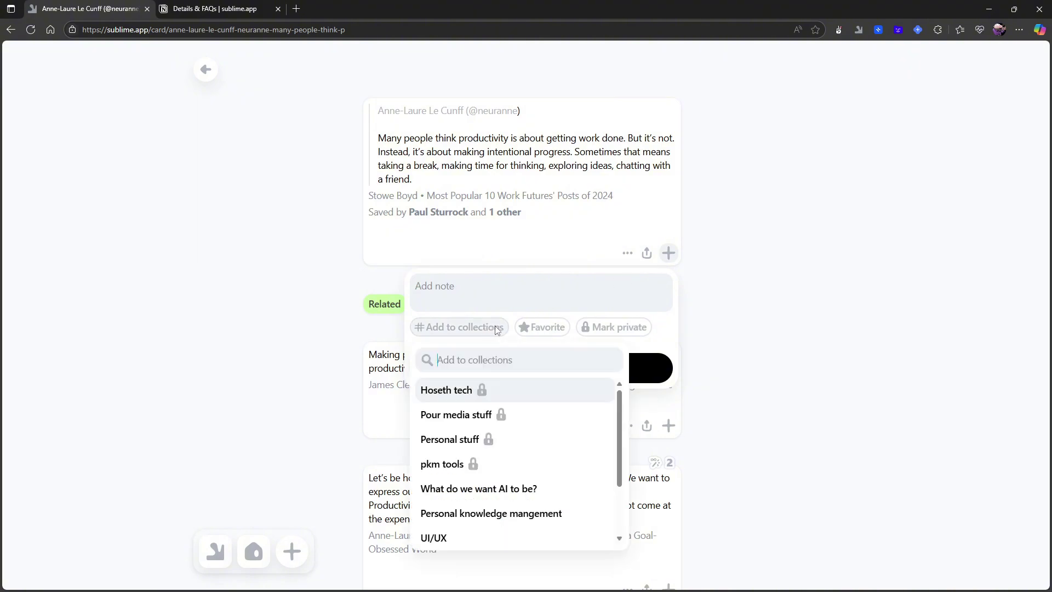
type("produ")
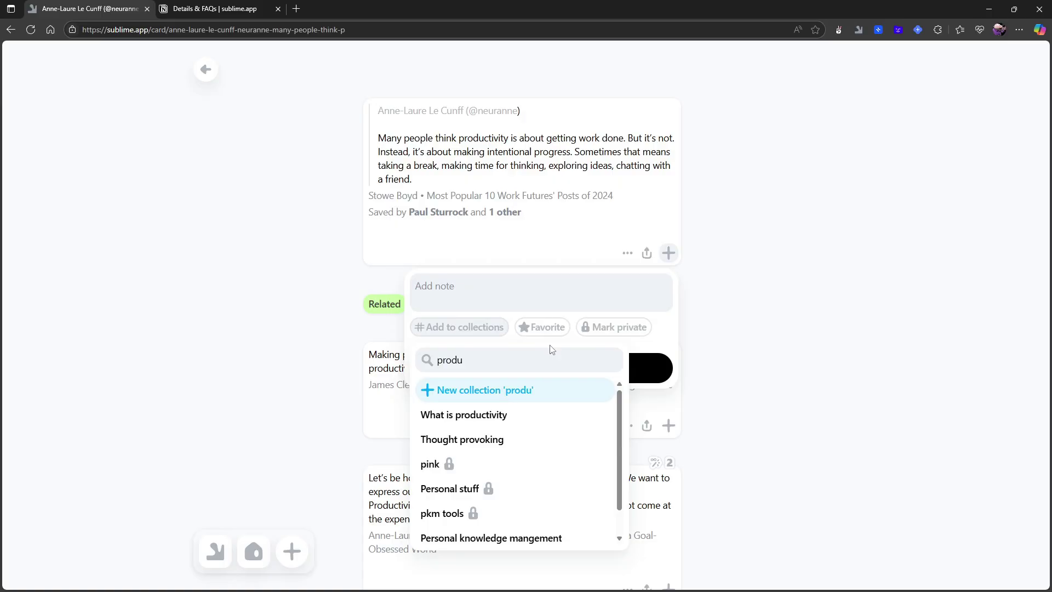
key("Down")
key("Return")
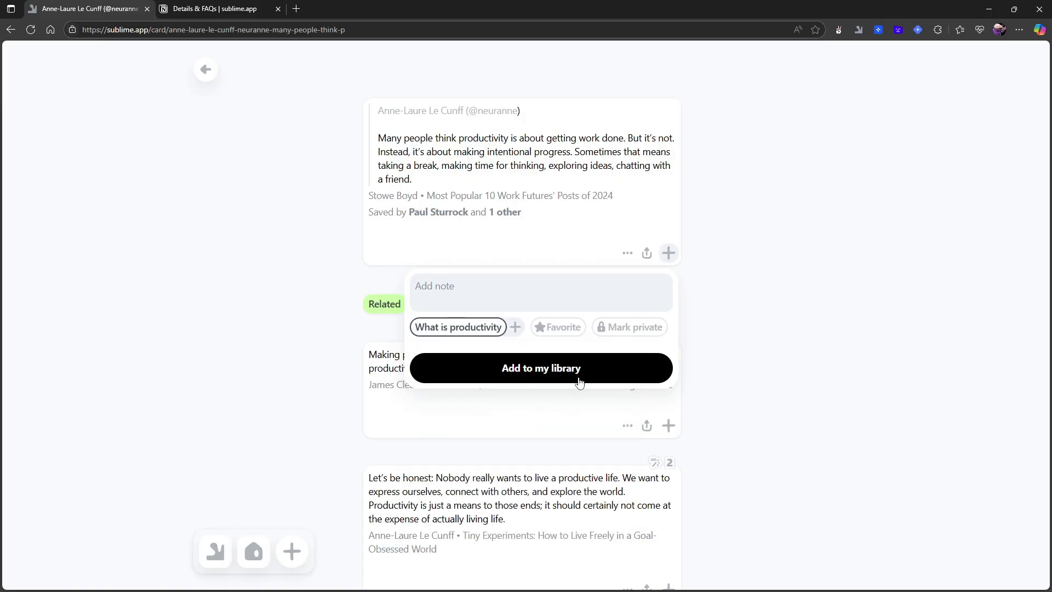
left_click(580, 382)
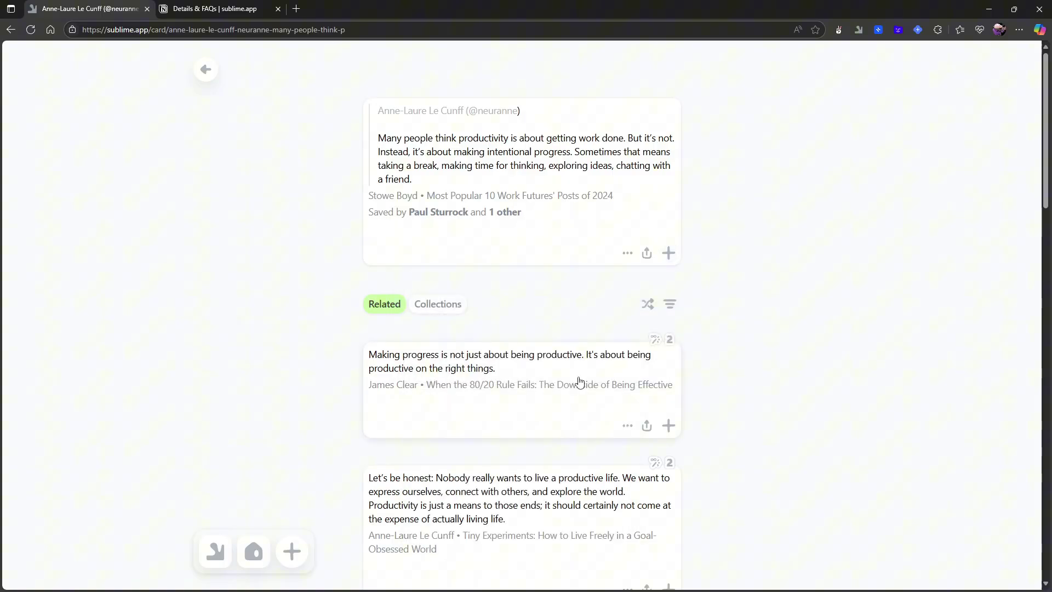
left_click(206, 69)
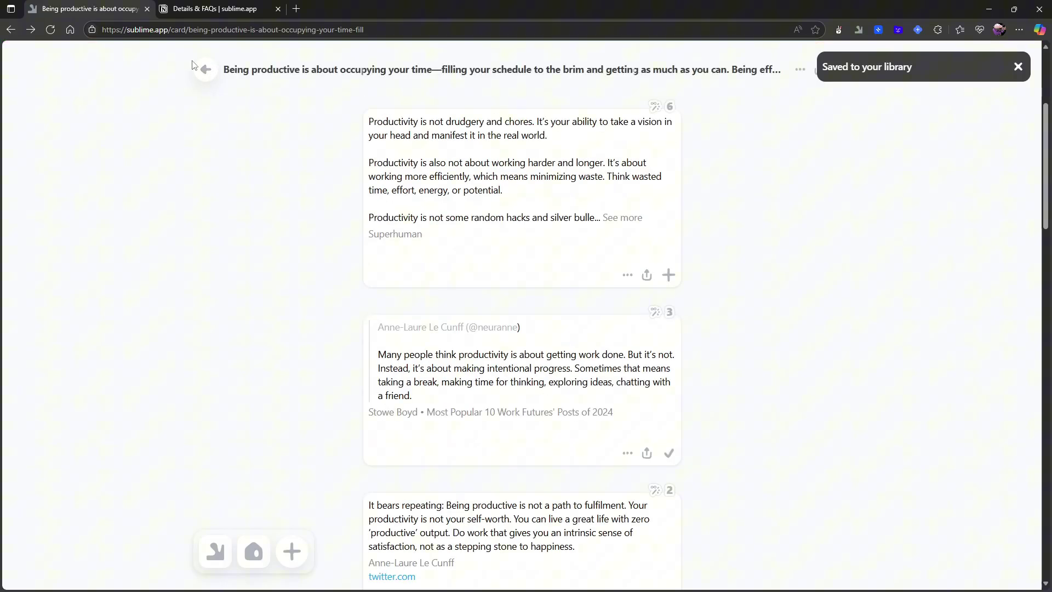
Clear the global Productivity search and search within My Library for 'Productivity' instead.
left_click(206, 70)
scroll(442, 223, "up", 6)
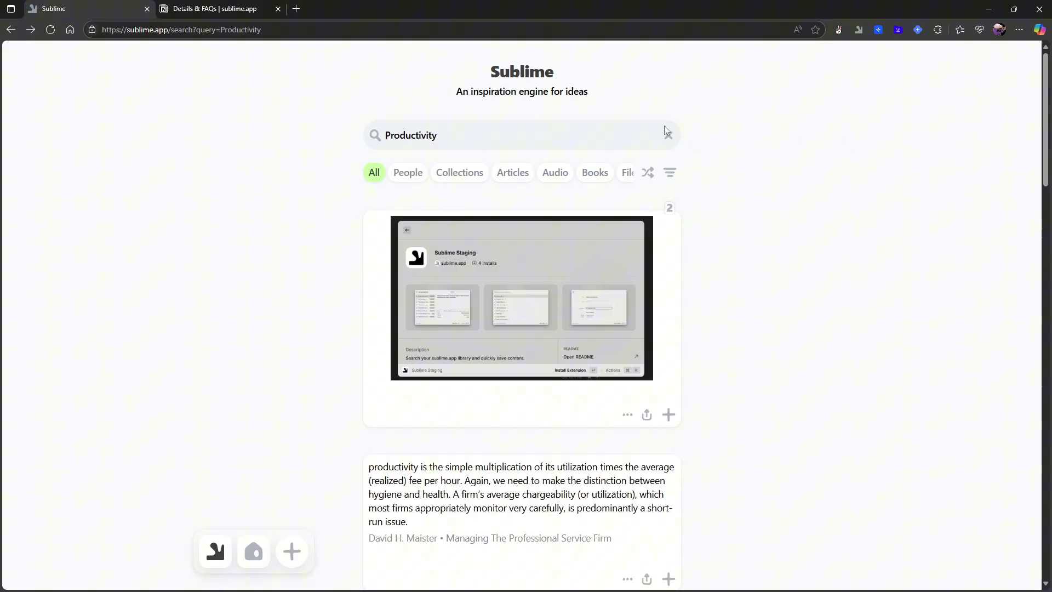
left_click(668, 135)
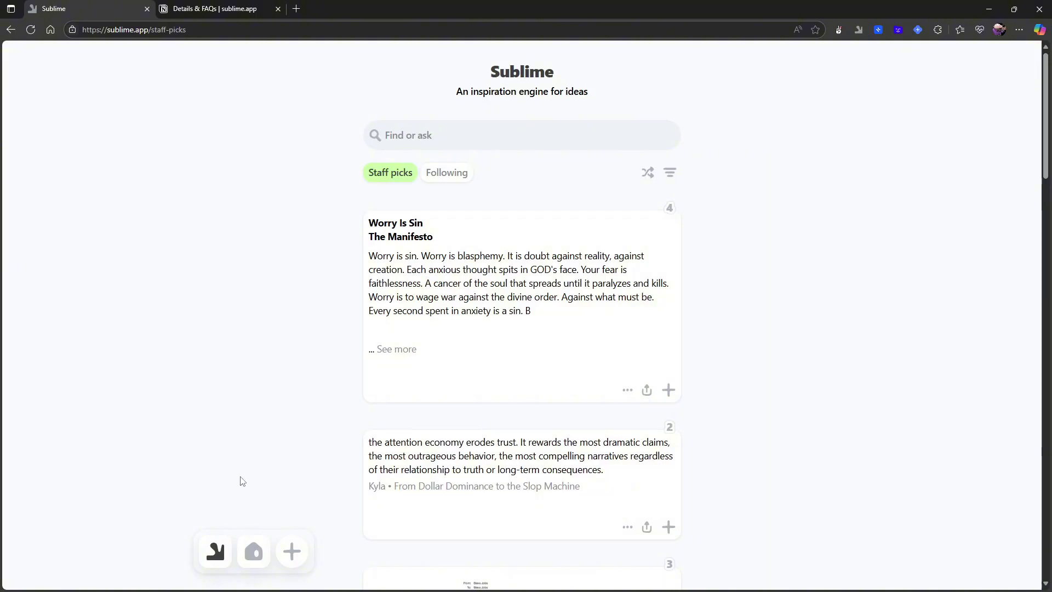
left_click(254, 555)
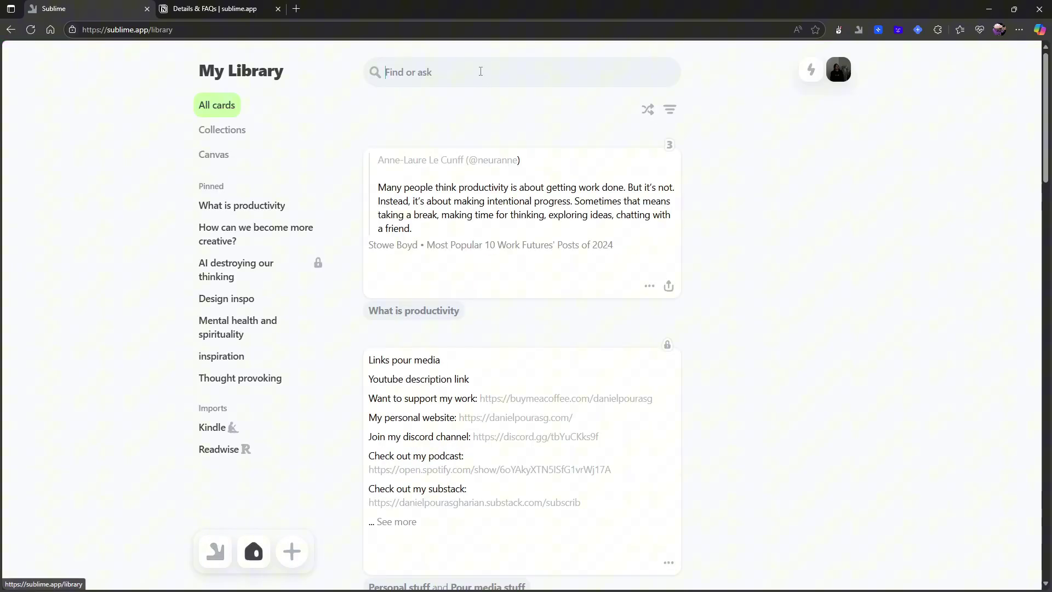
left_click(482, 82)
type("Productivity")
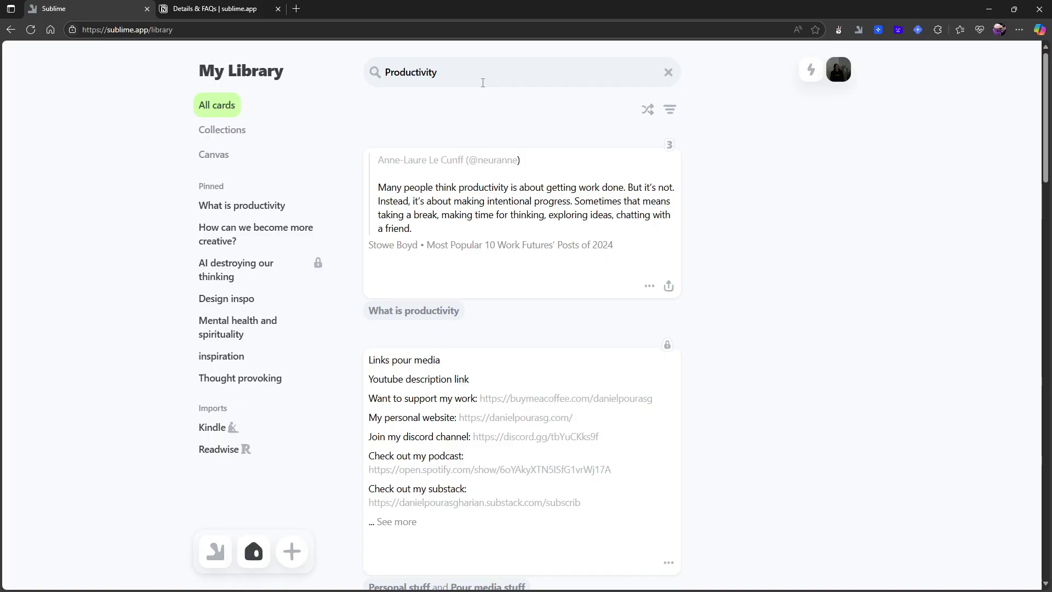
key("Return")
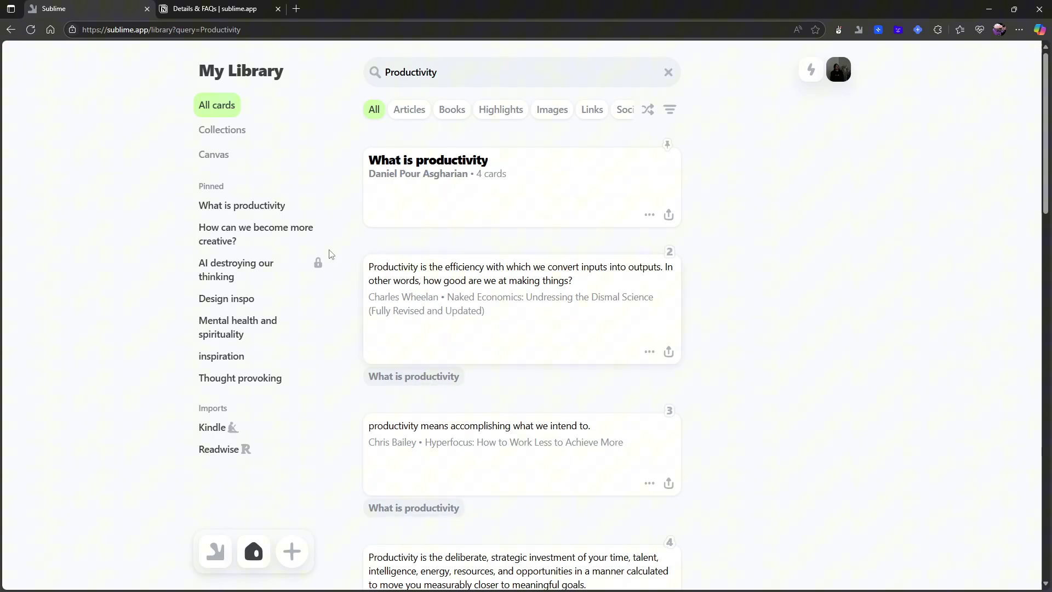
Clear the library search so all saved cards show, and scroll through them.
left_click(670, 73)
scroll(546, 131, "down", 15)
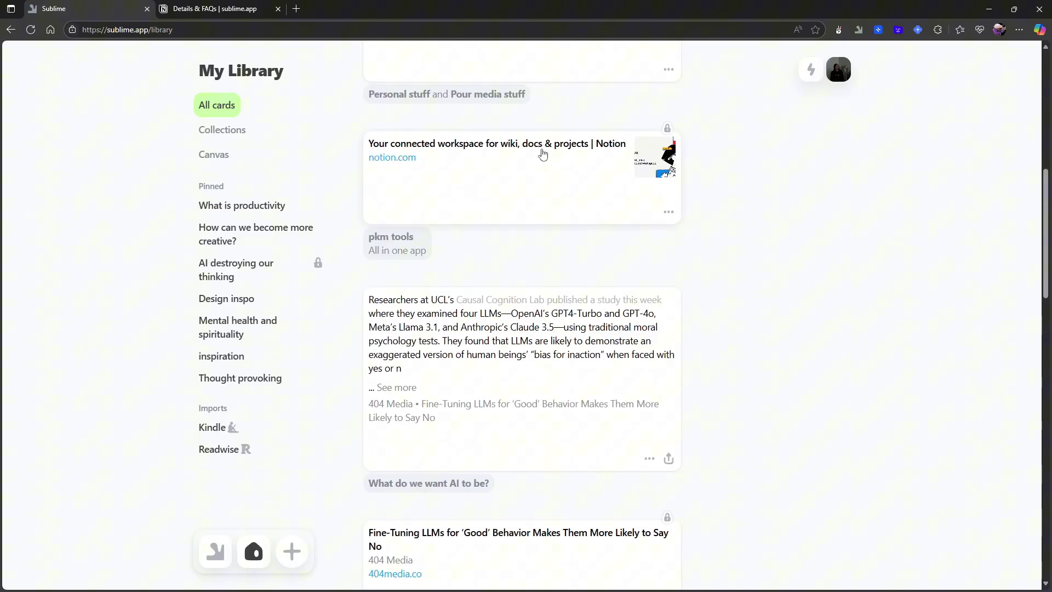
scroll(478, 220, "down", 4)
scroll(567, 230, "up", 1)
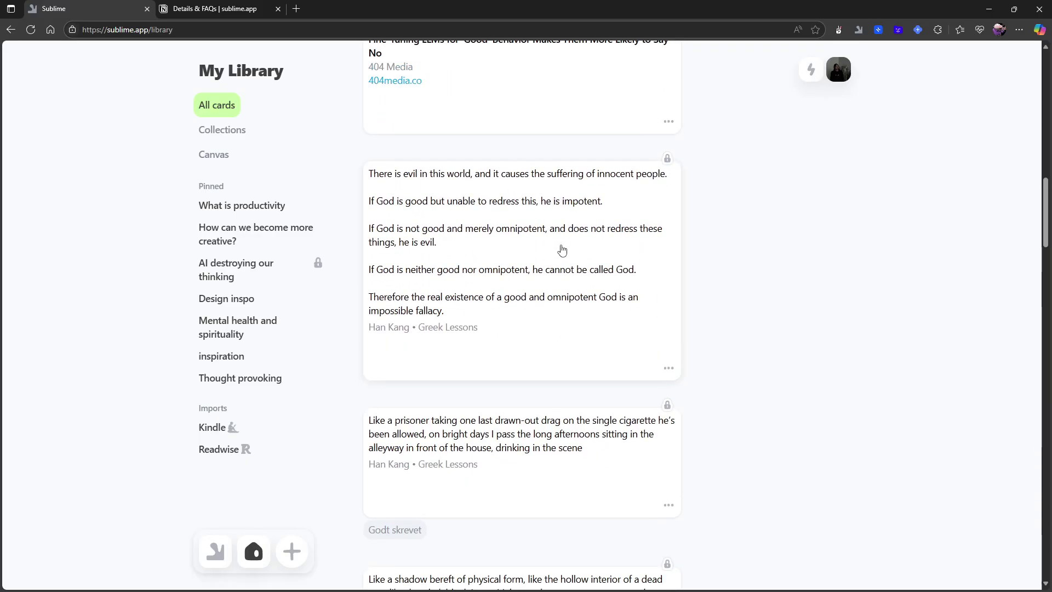
scroll(559, 252, "up", 2)
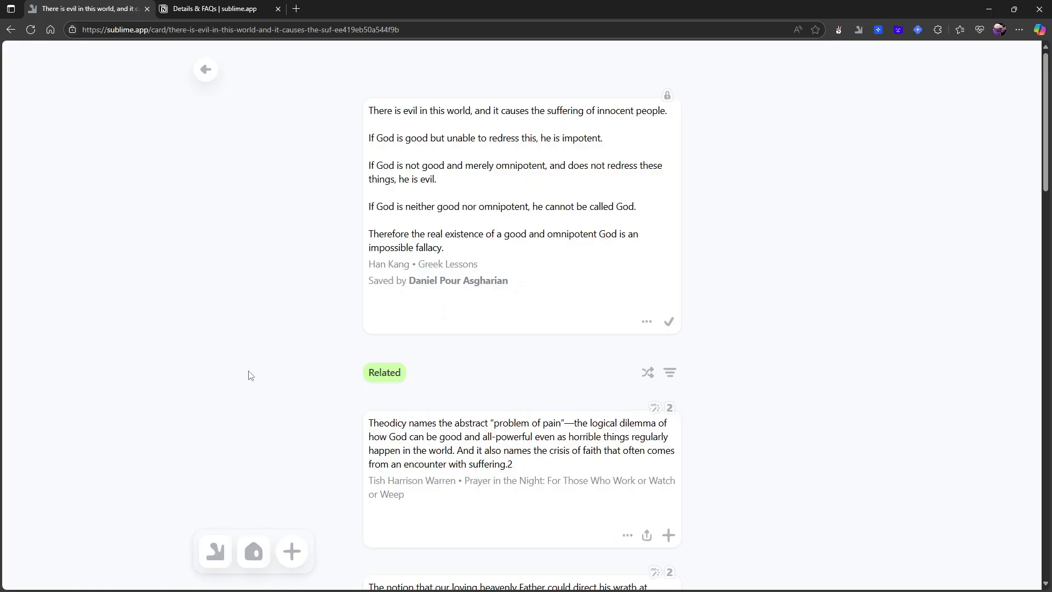
Return to the My Library list and open the quote about hoping to be transported elsewhere.
left_click(206, 70)
scroll(470, 236, "down", 10)
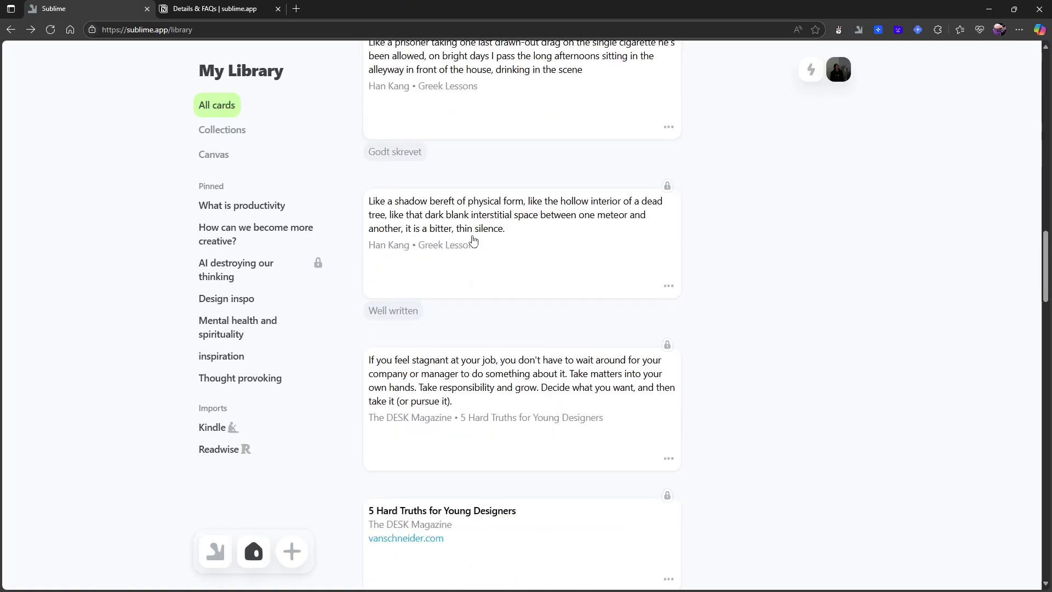
scroll(473, 242, "down", 4)
scroll(472, 252, "down", 9)
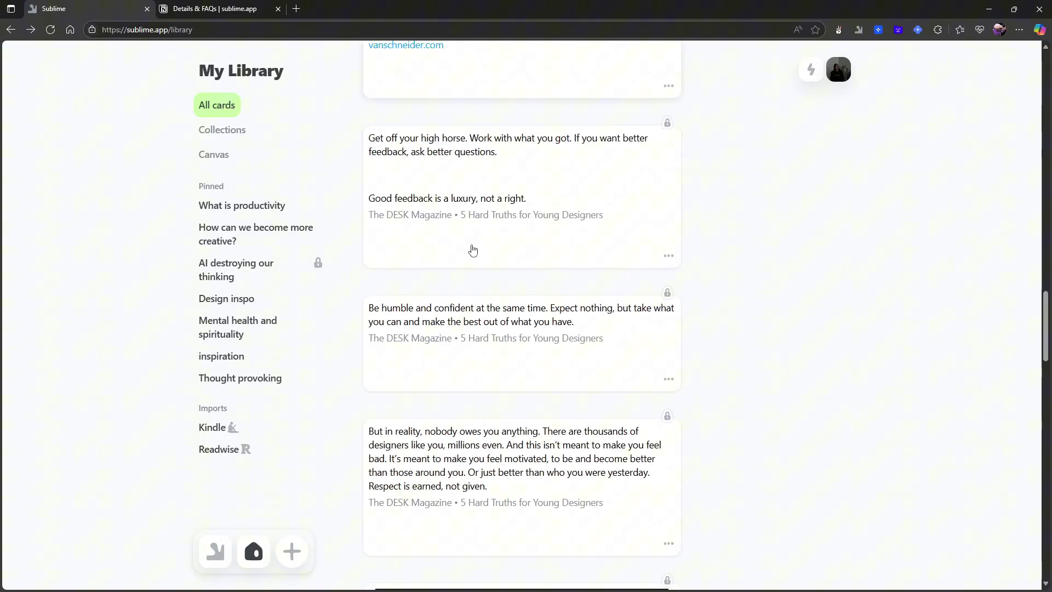
scroll(464, 270, "down", 9)
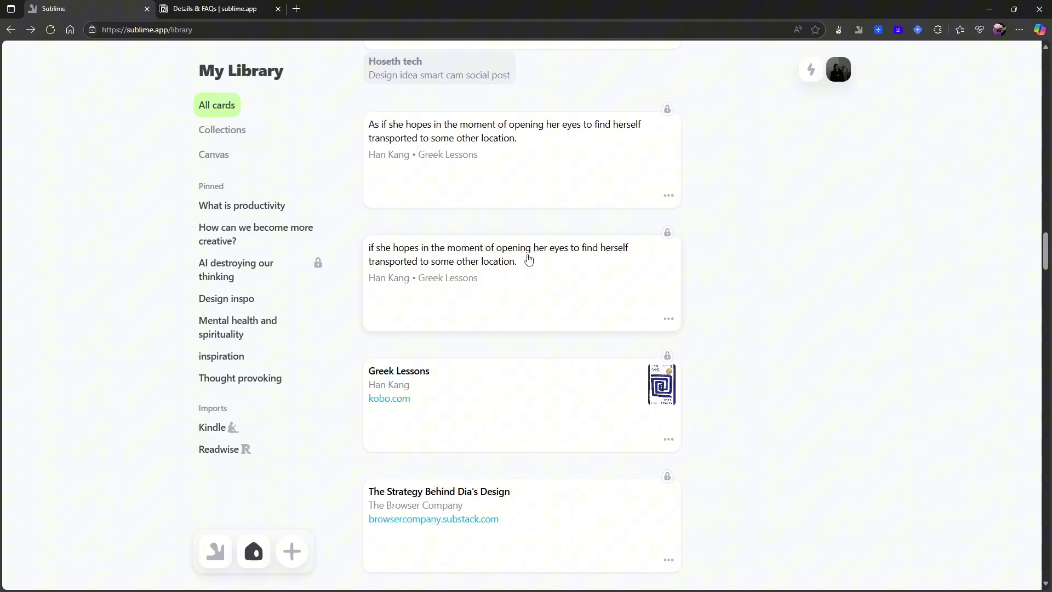
left_click(529, 260)
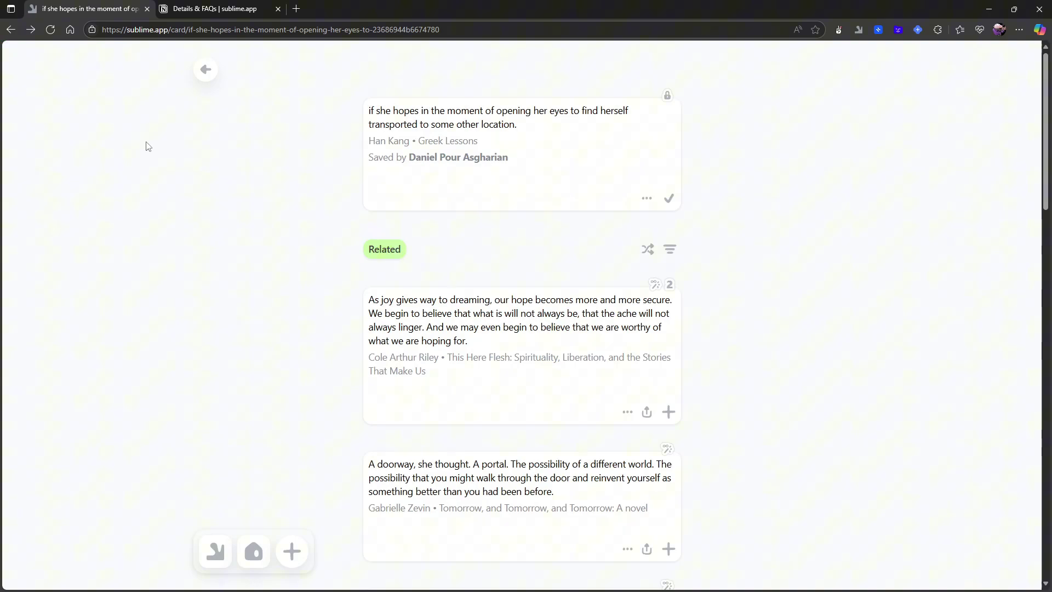
left_click(211, 71)
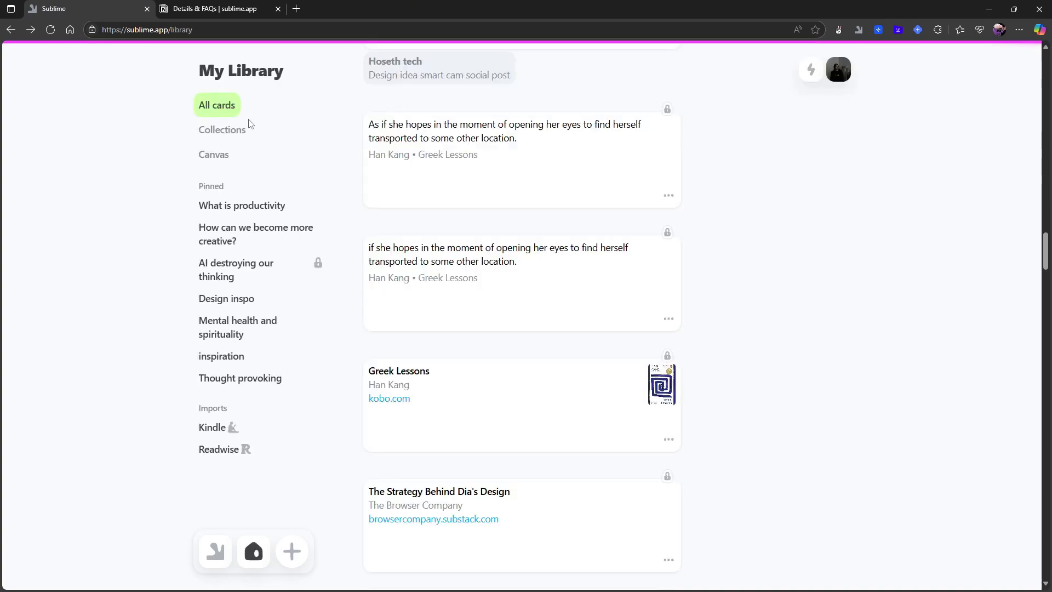
scroll(496, 241, "up", 7)
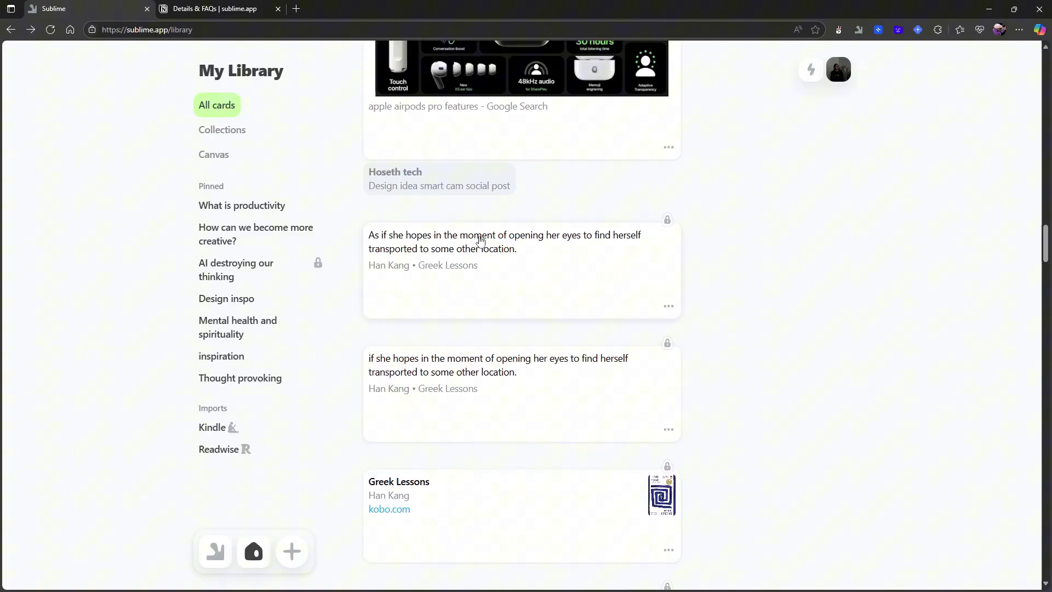
scroll(399, 152, "up", 3)
scroll(552, 209, "up", 5)
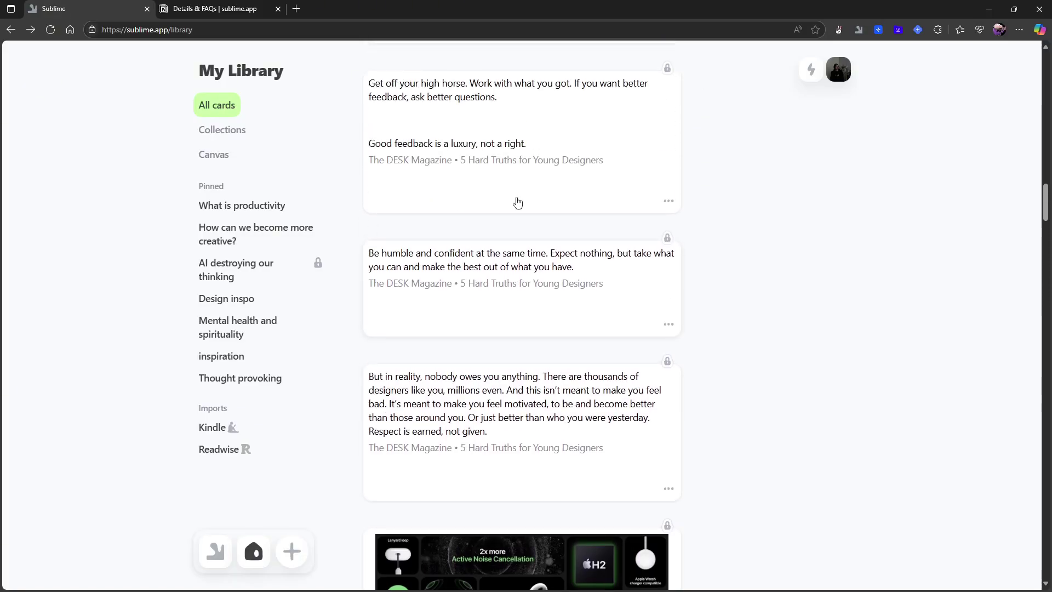
left_click(603, 256)
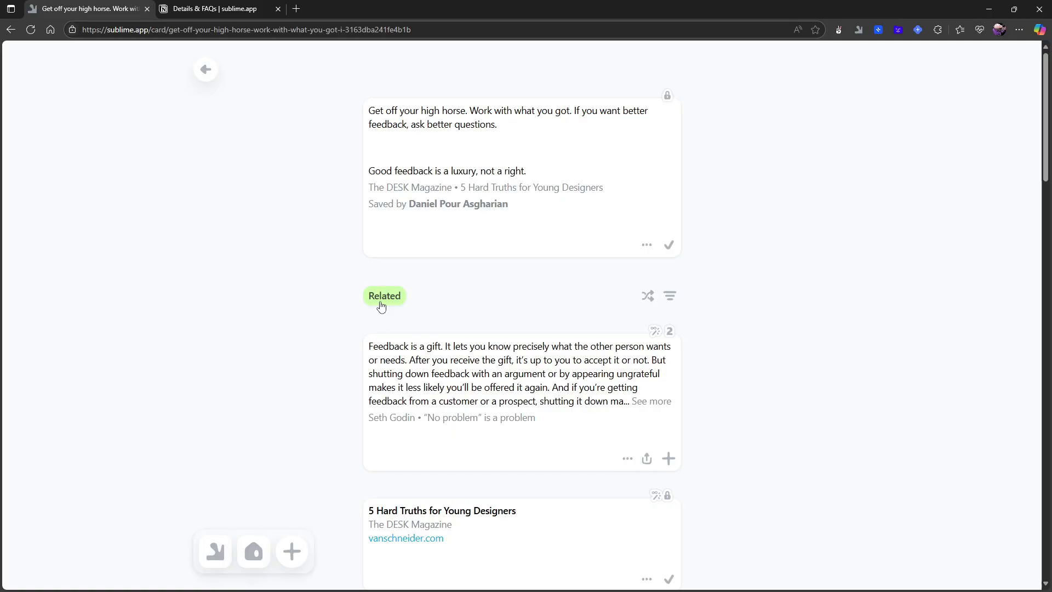
left_click(209, 74)
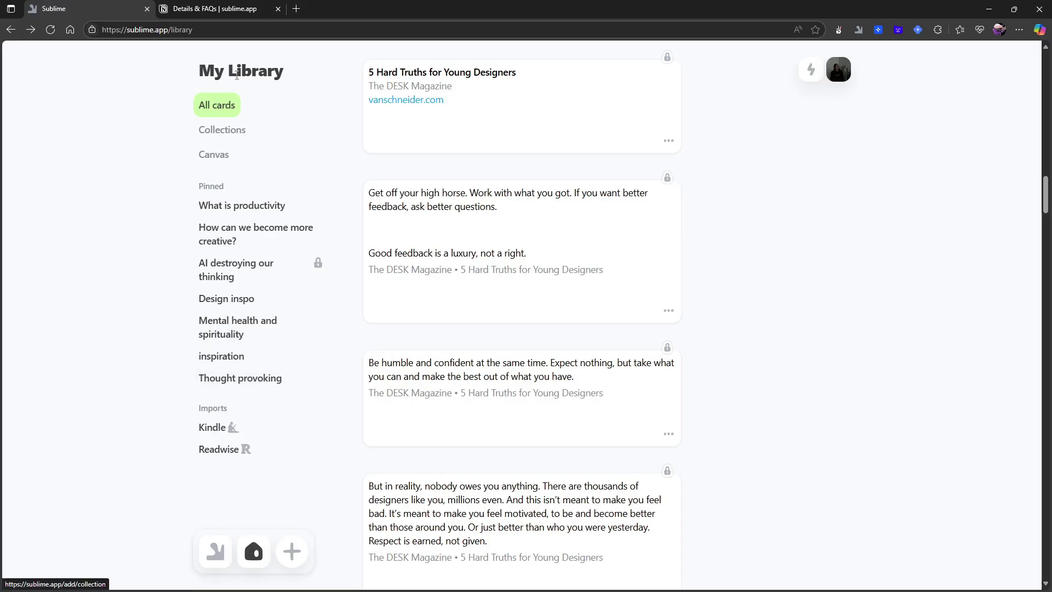
scroll(514, 383, "down", 1)
scroll(514, 382, "up", 1)
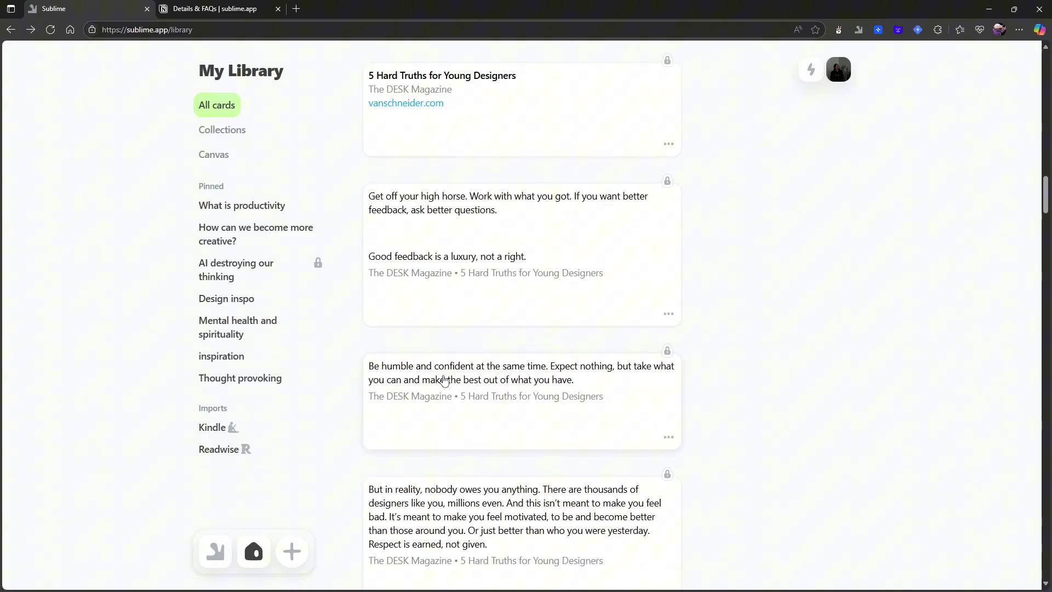
scroll(475, 386, "up", 3)
scroll(498, 377, "down", 4)
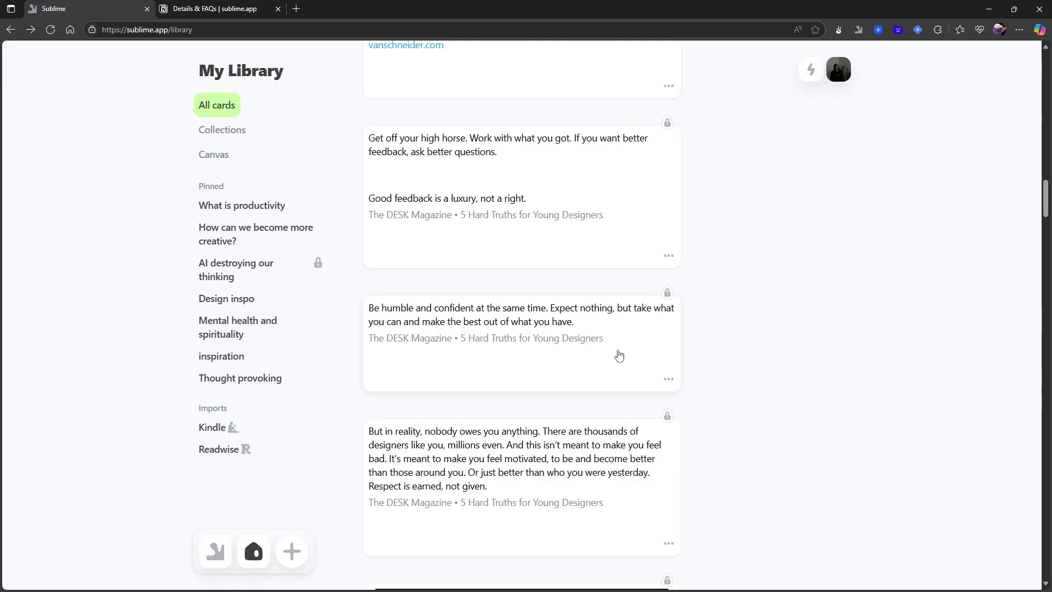
scroll(622, 347, "up", 2)
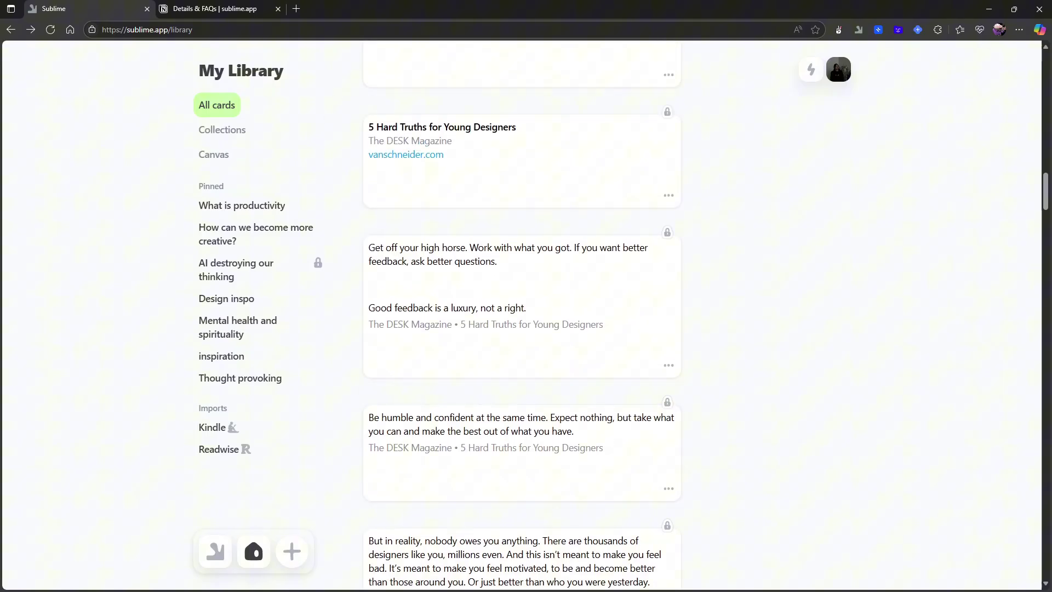
scroll(255, 237, "up", 1)
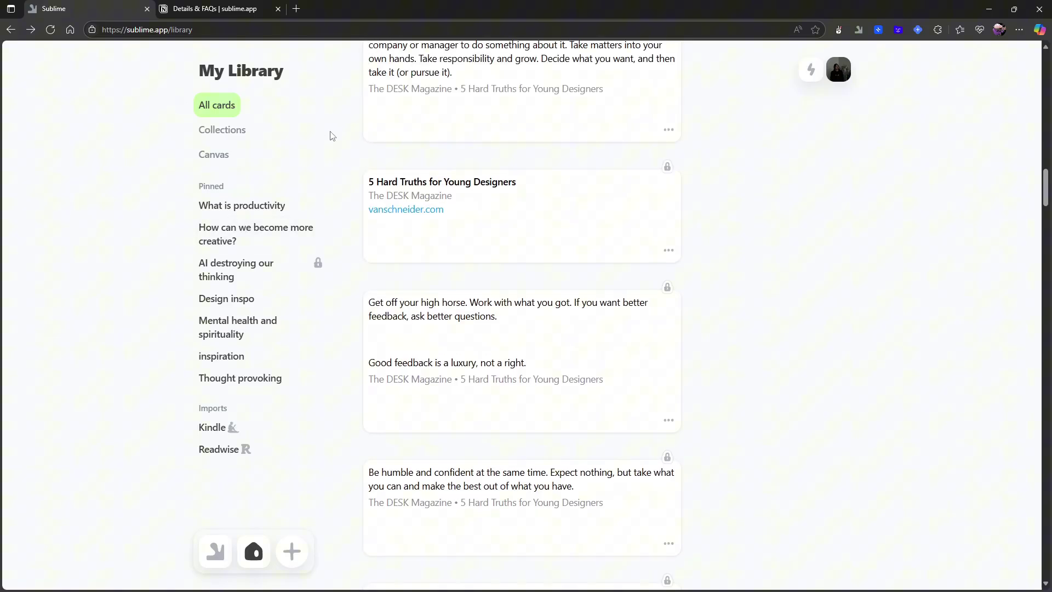
Create a new canvas in the Canvas section, started from the What is productivity collection.
left_click(227, 137)
left_click(222, 154)
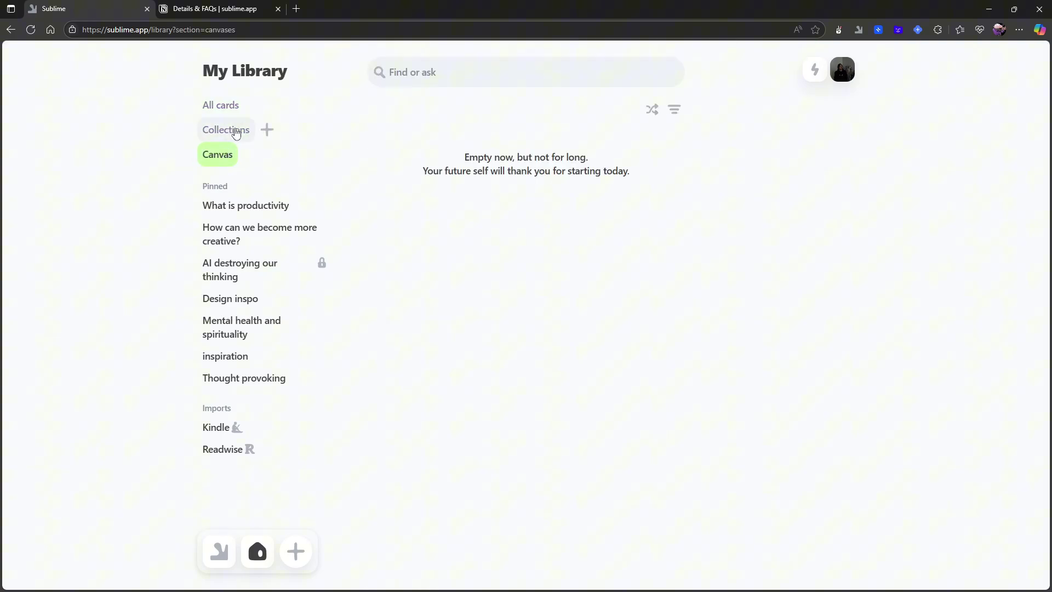
left_click(253, 159)
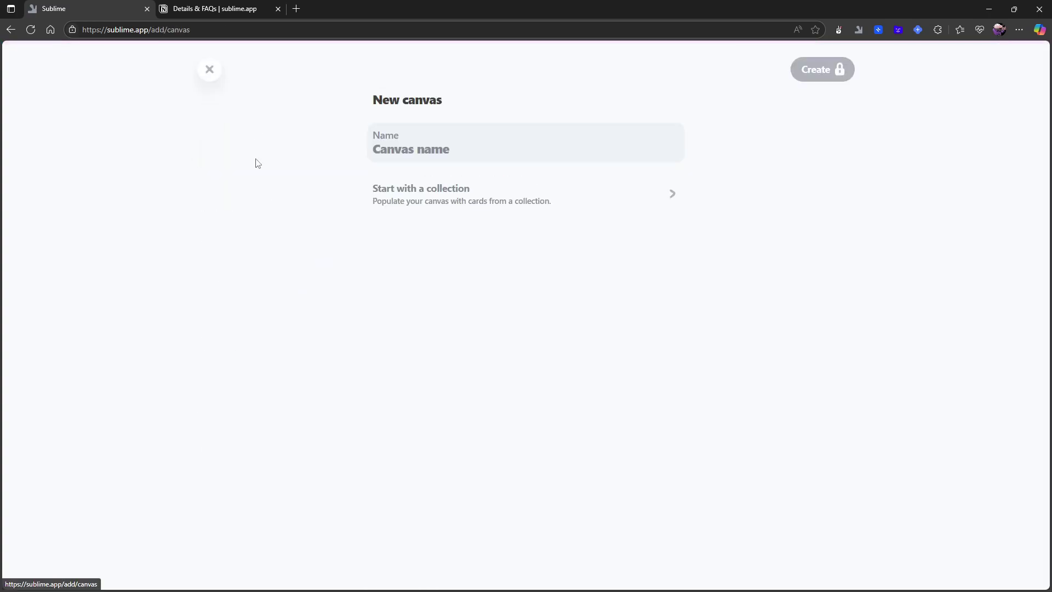
left_click(463, 196)
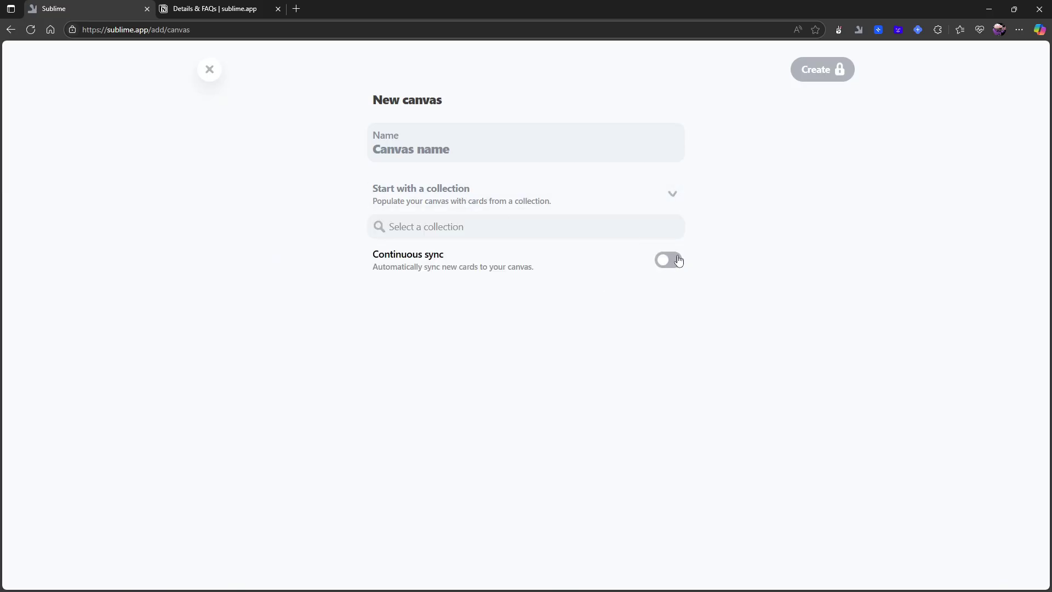
left_click(506, 216)
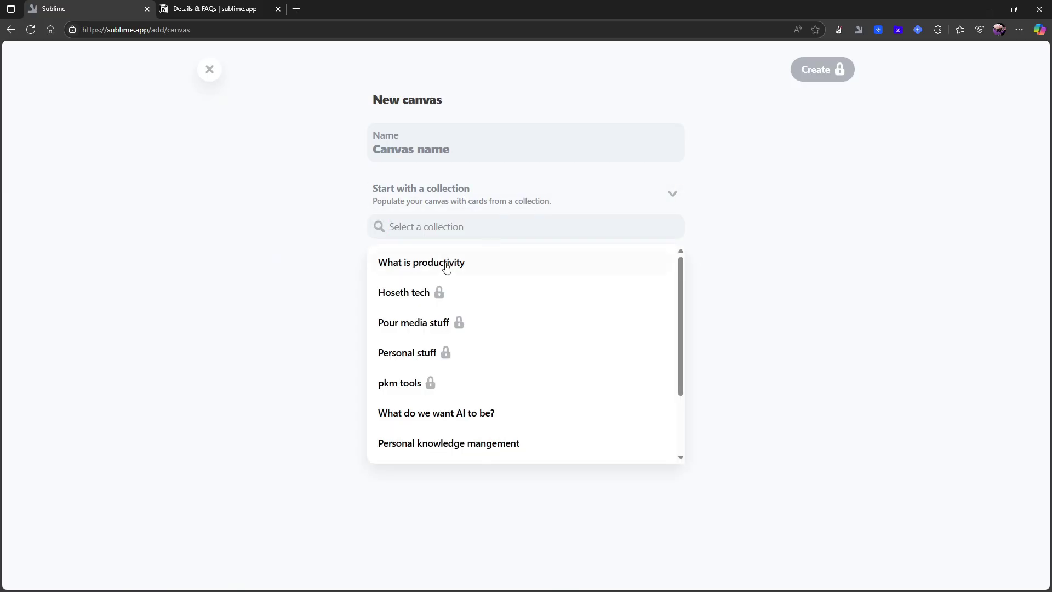
left_click(447, 264)
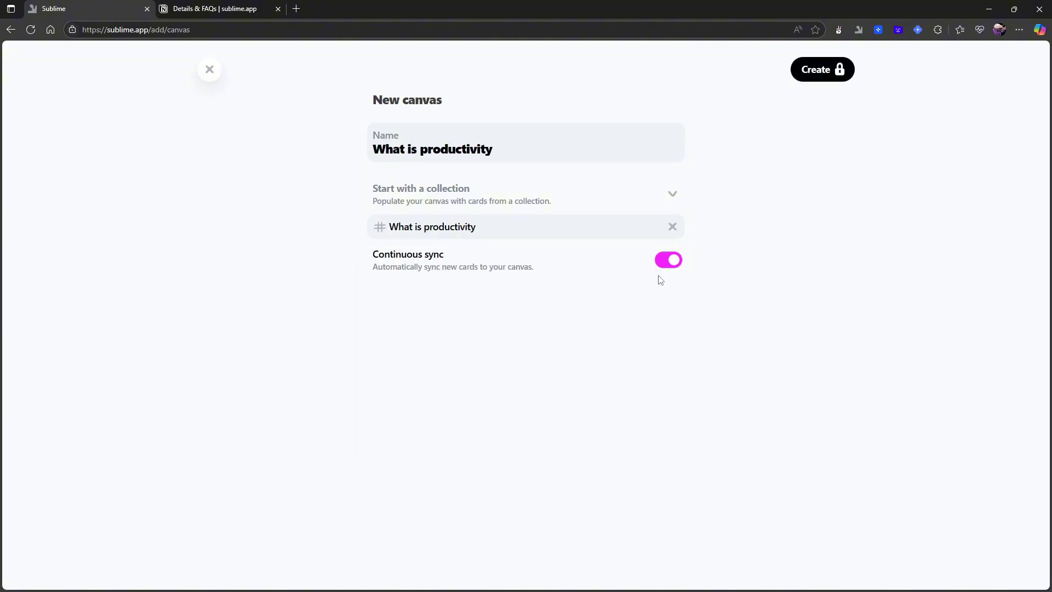
left_click(822, 69)
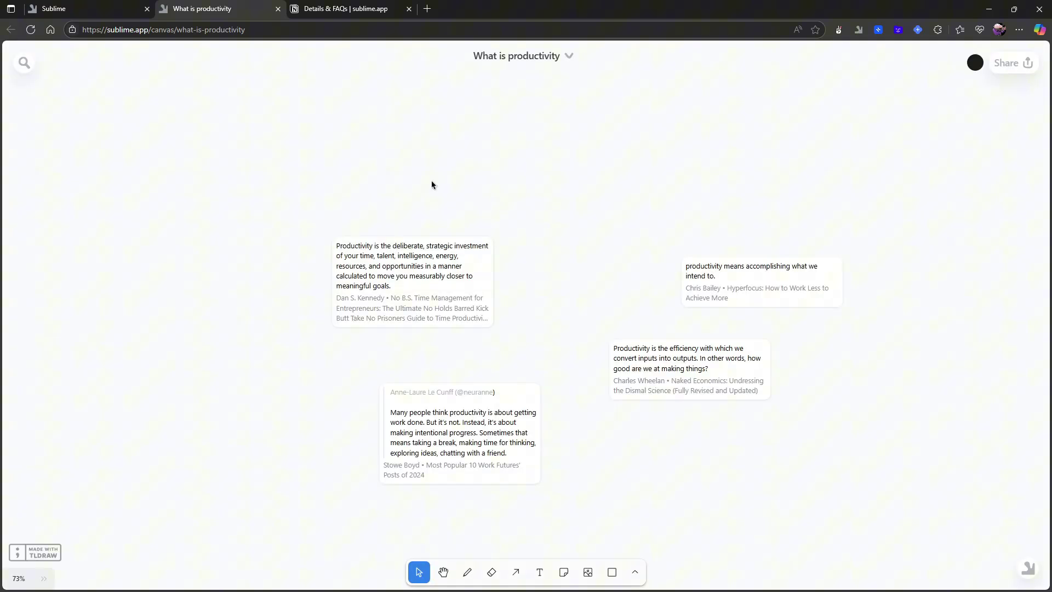
At 50% zoom, draw a curved arrow from the intentional-progress card to the efficiency card, then delete it.
scroll(432, 181, "down", 3)
scroll(498, 263, "up", 2)
scroll(459, 260, "up", 1)
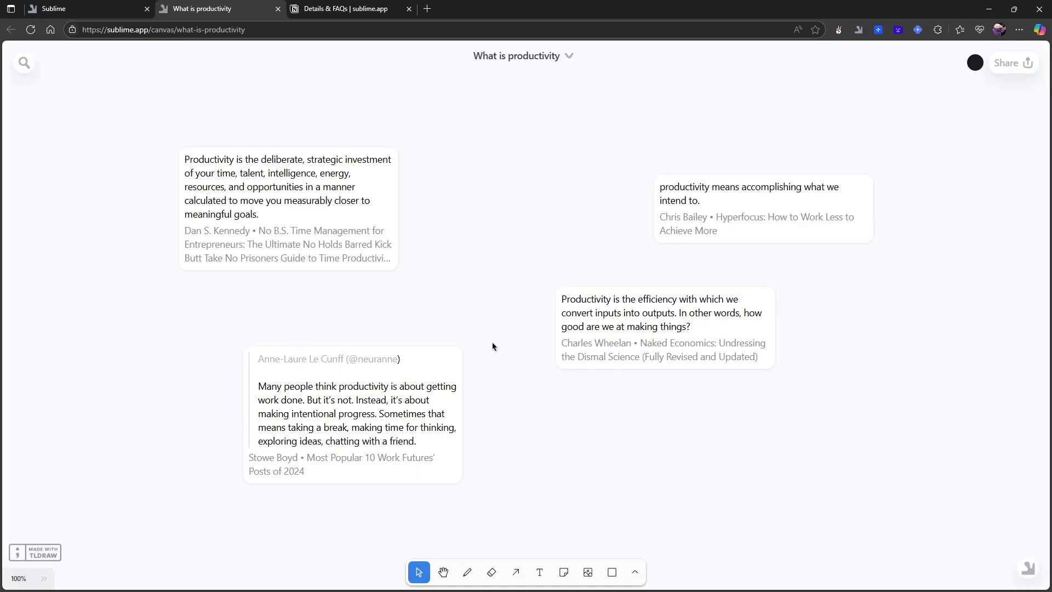
key("ctrl+minus")
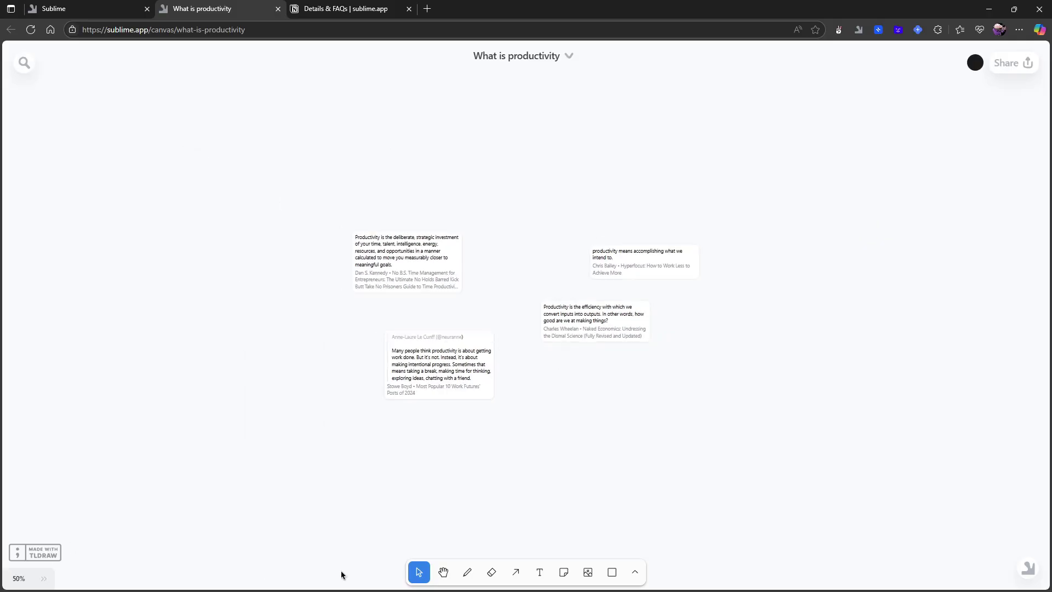
left_click(516, 572)
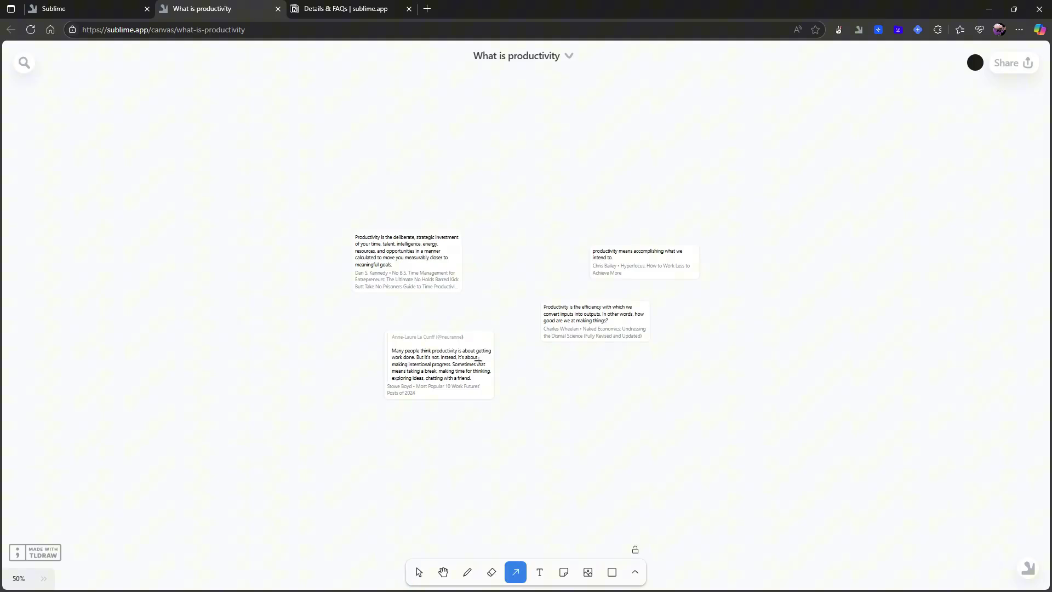
left_click_drag(485, 362, 560, 328)
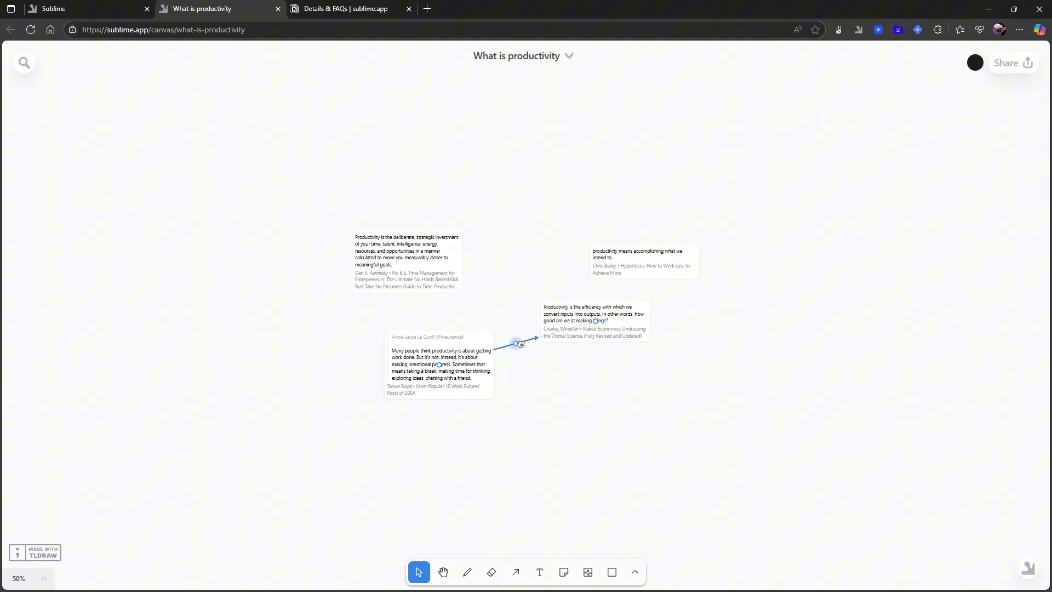
left_click_drag(516, 344, 565, 445)
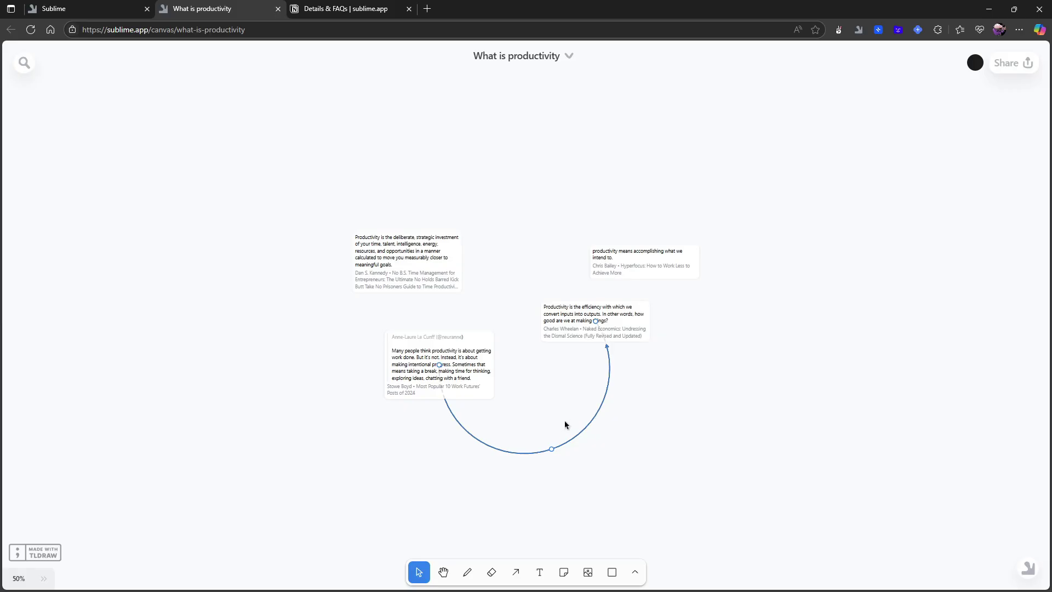
key("Delete")
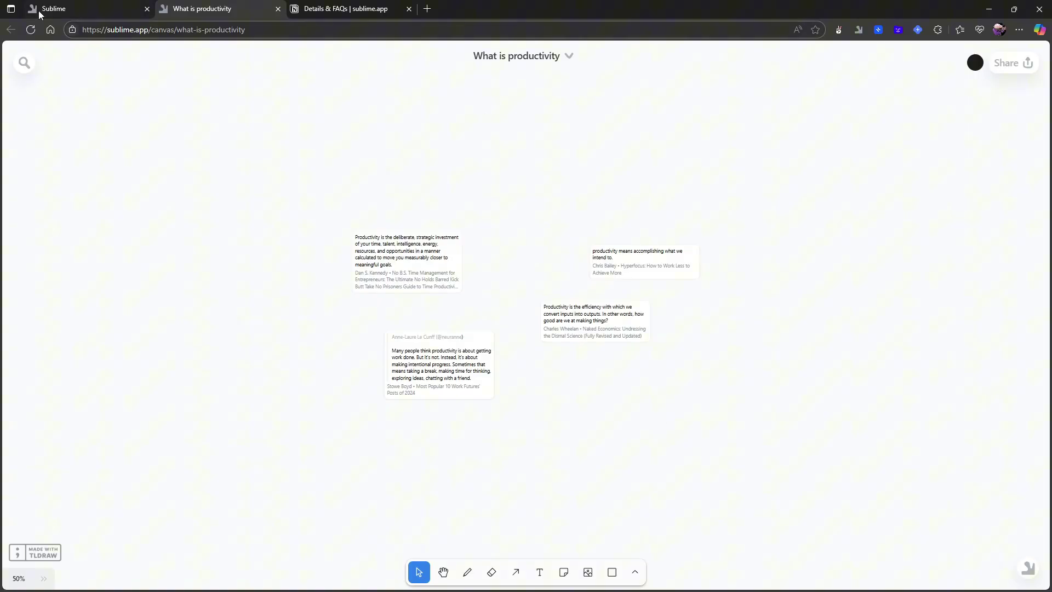
Close the canvas and delete the What is productivity canvas card from the library's Canvas section.
left_click(278, 9)
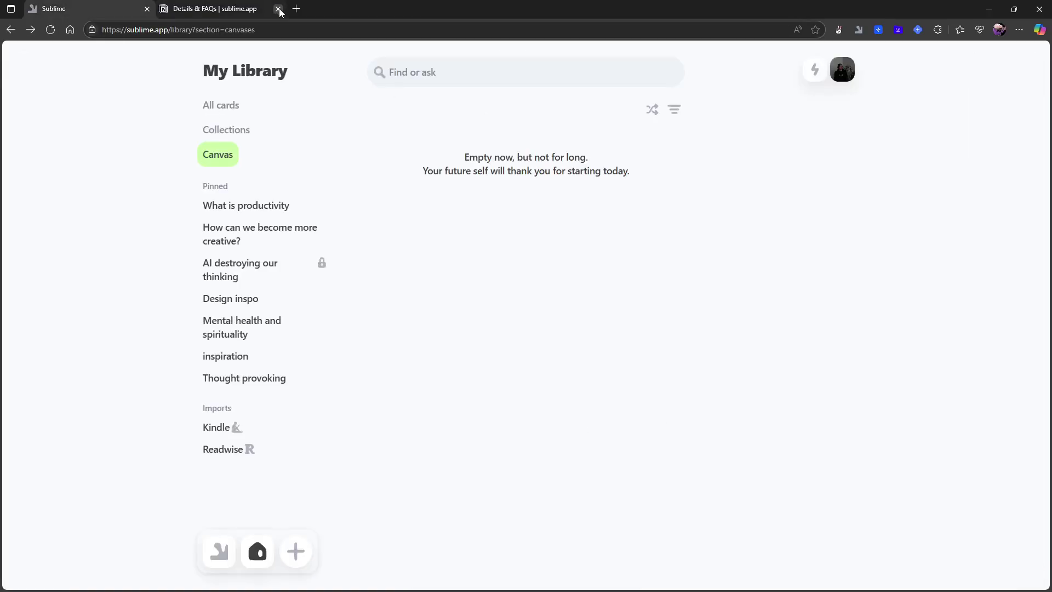
left_click(231, 156)
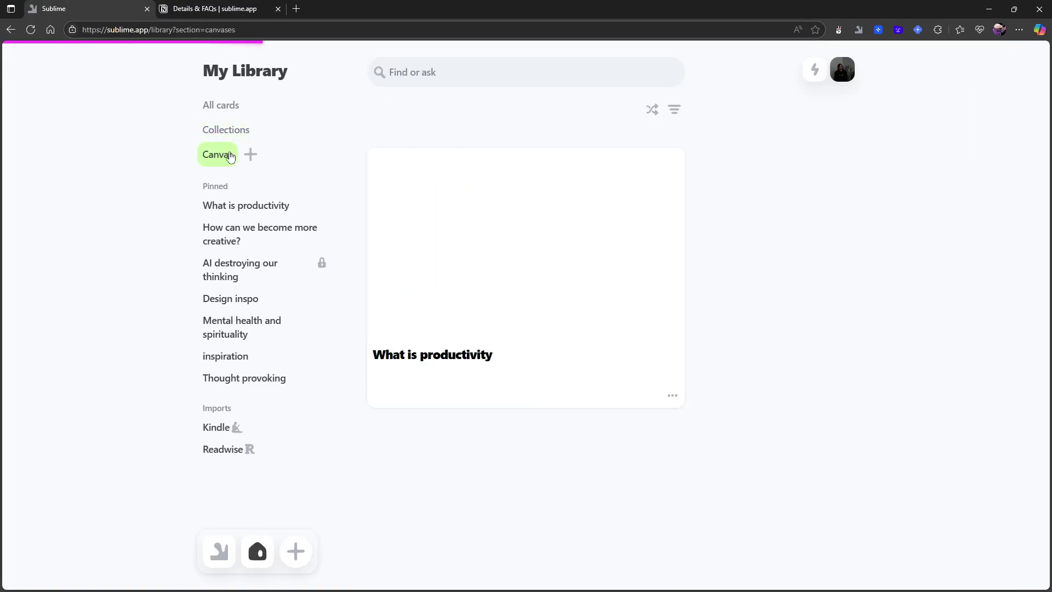
left_click(672, 395)
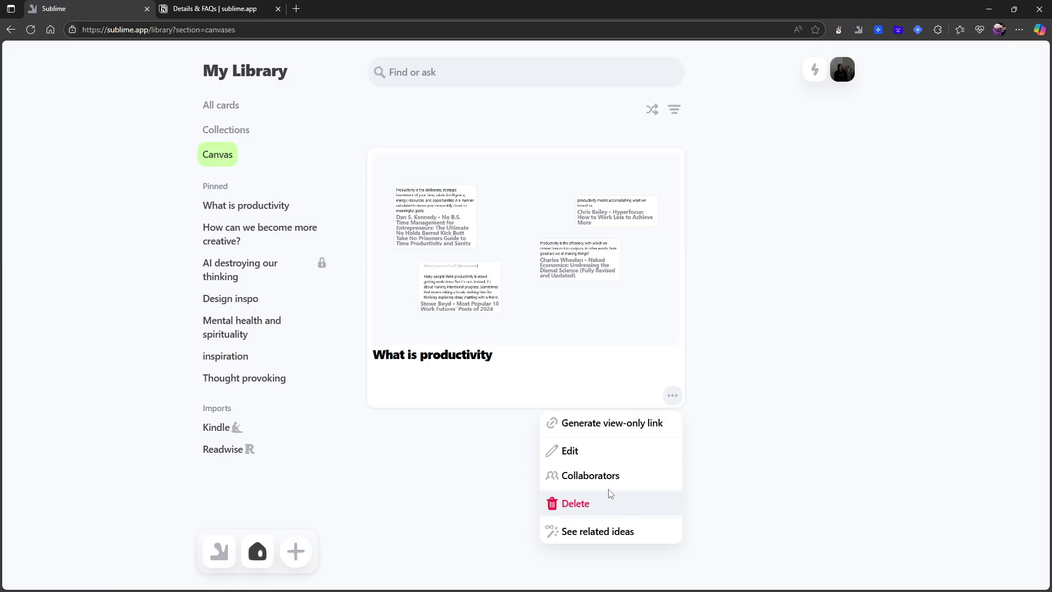
left_click(586, 507)
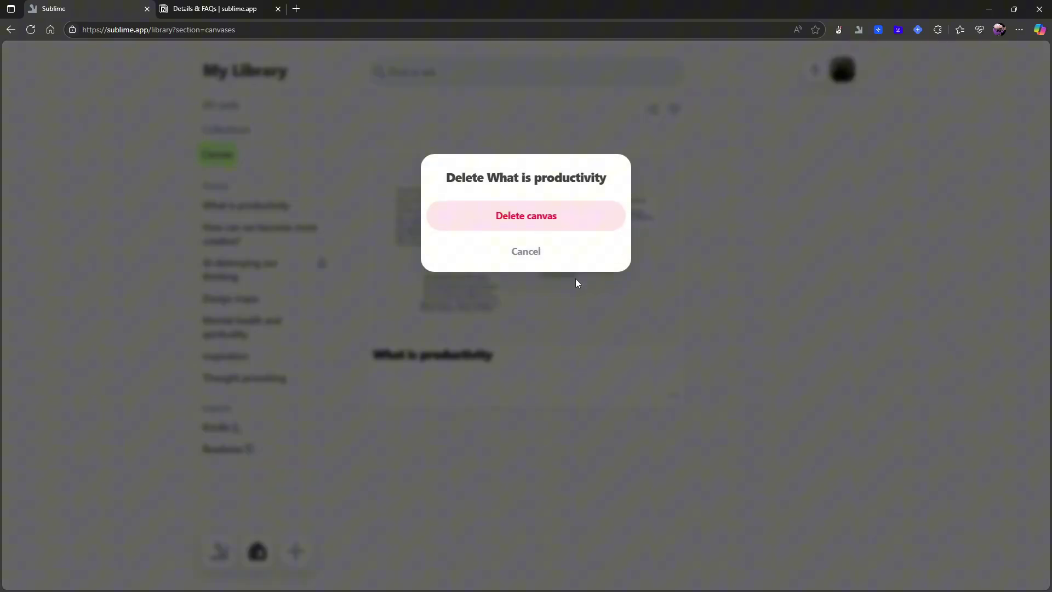
left_click(548, 220)
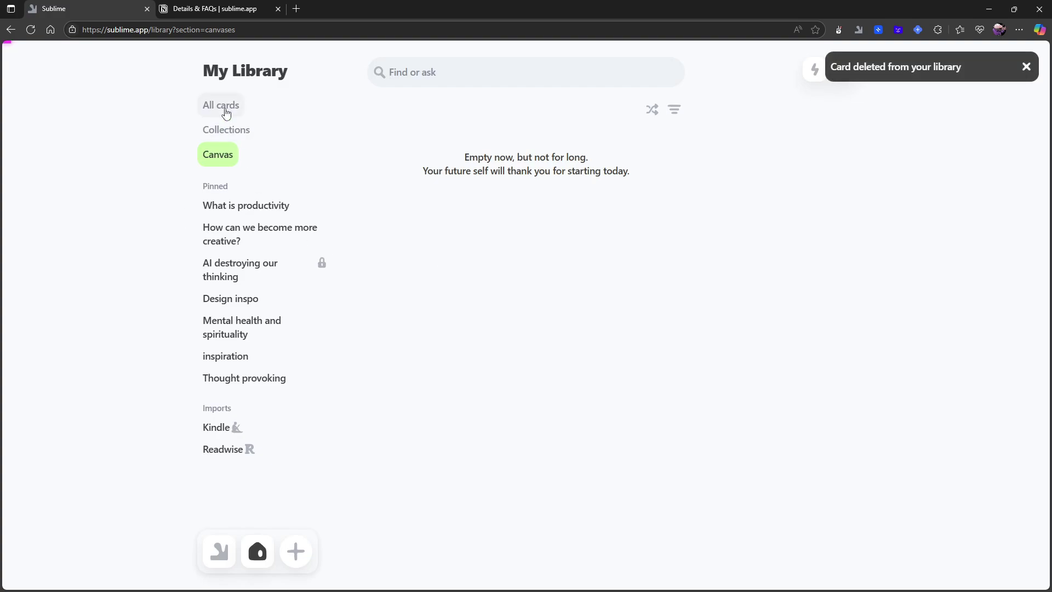
Return to the All cards view in the My Library sidebar.
left_click(226, 112)
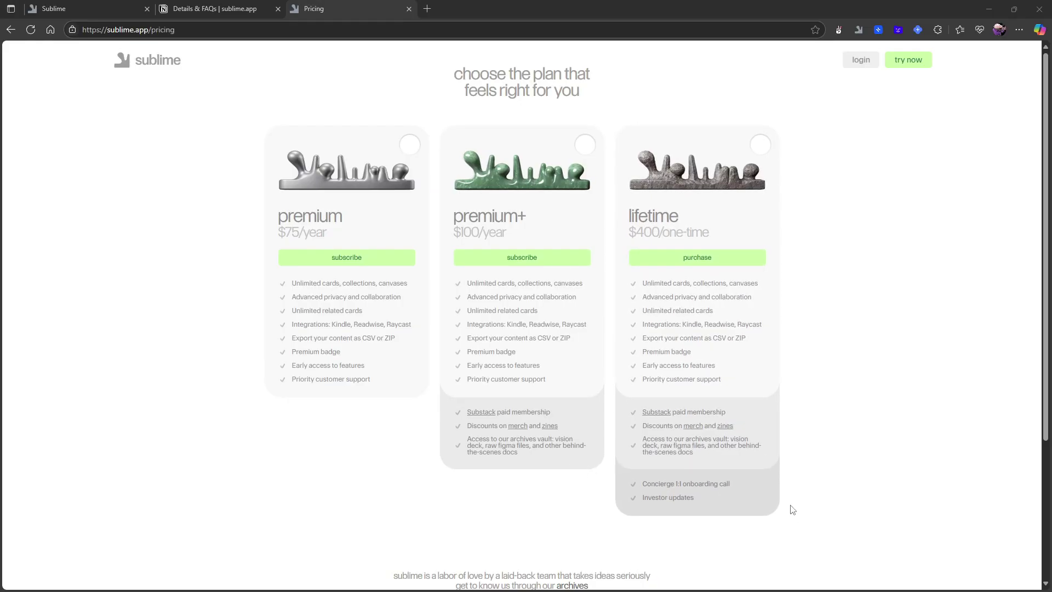
Scroll the pricing page to compare premium, premium+ and lifetime plan features.
scroll(724, 496, "down", 1)
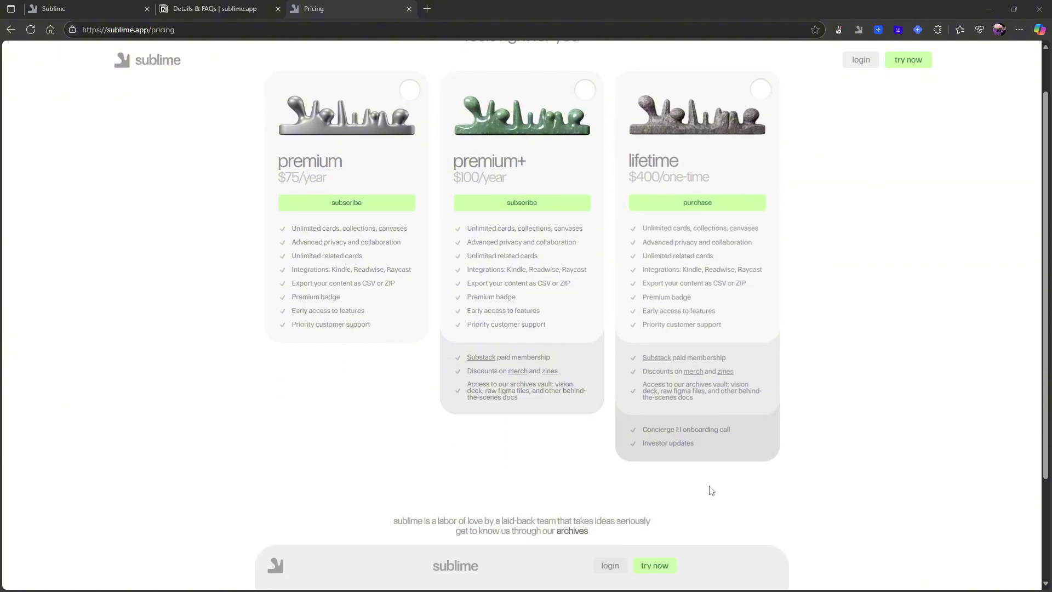
scroll(710, 491, "down", 3)
scroll(641, 477, "up", 4)
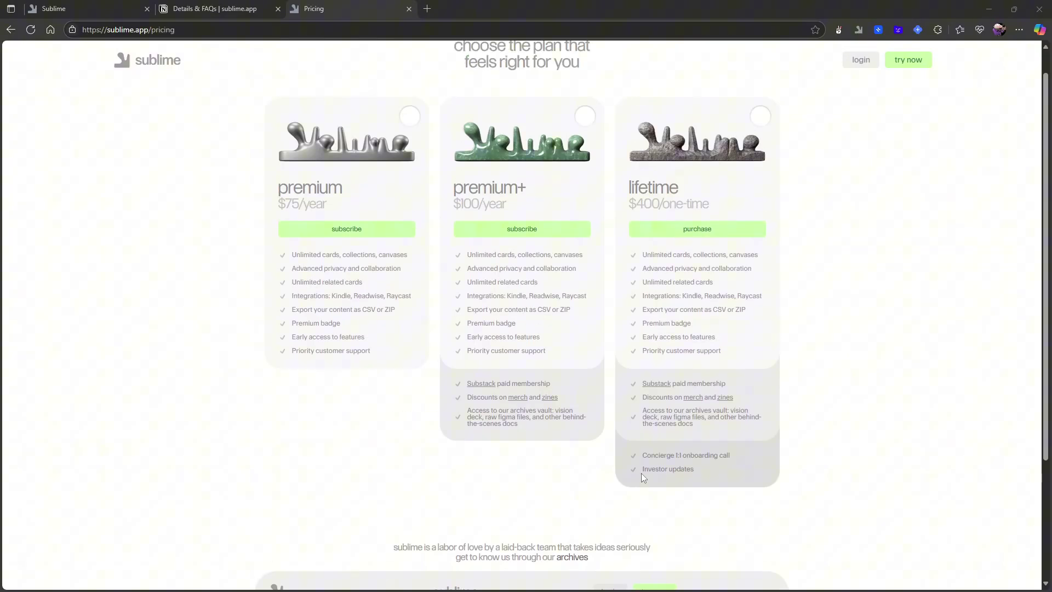
scroll(577, 441, "down", 3)
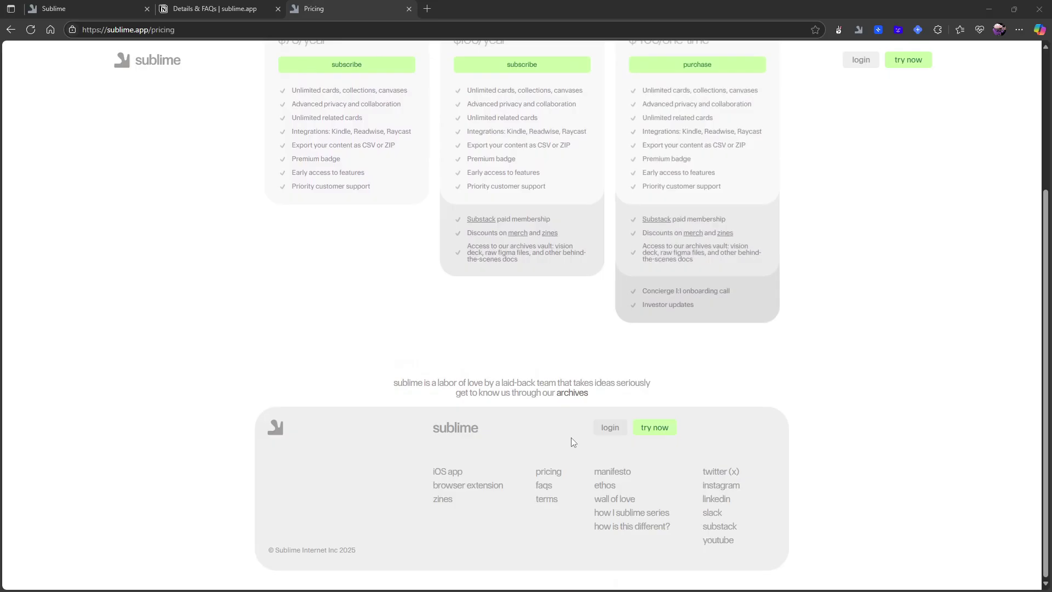
scroll(572, 440, "up", 3)
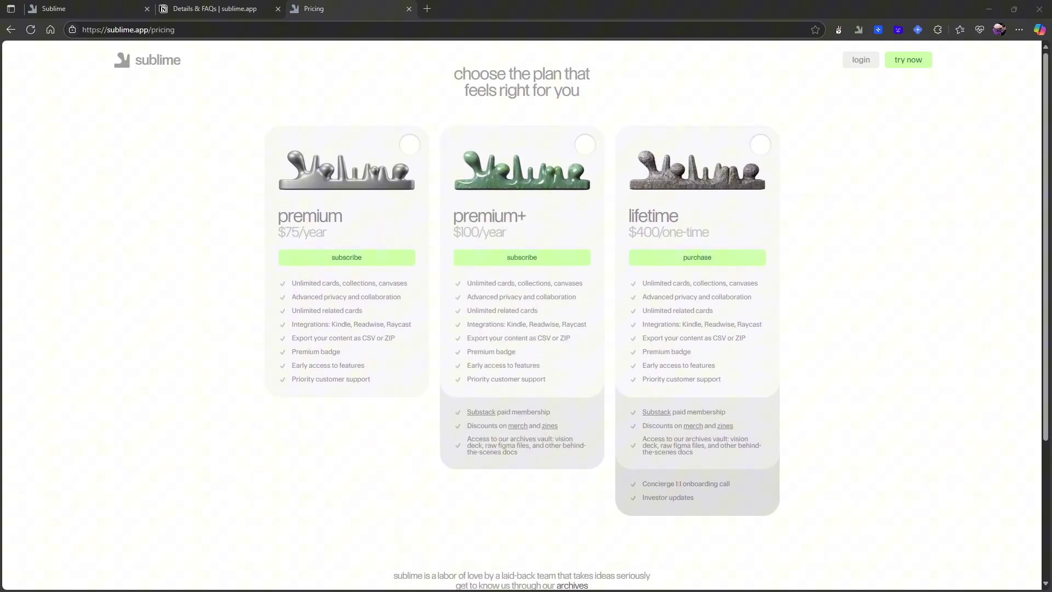